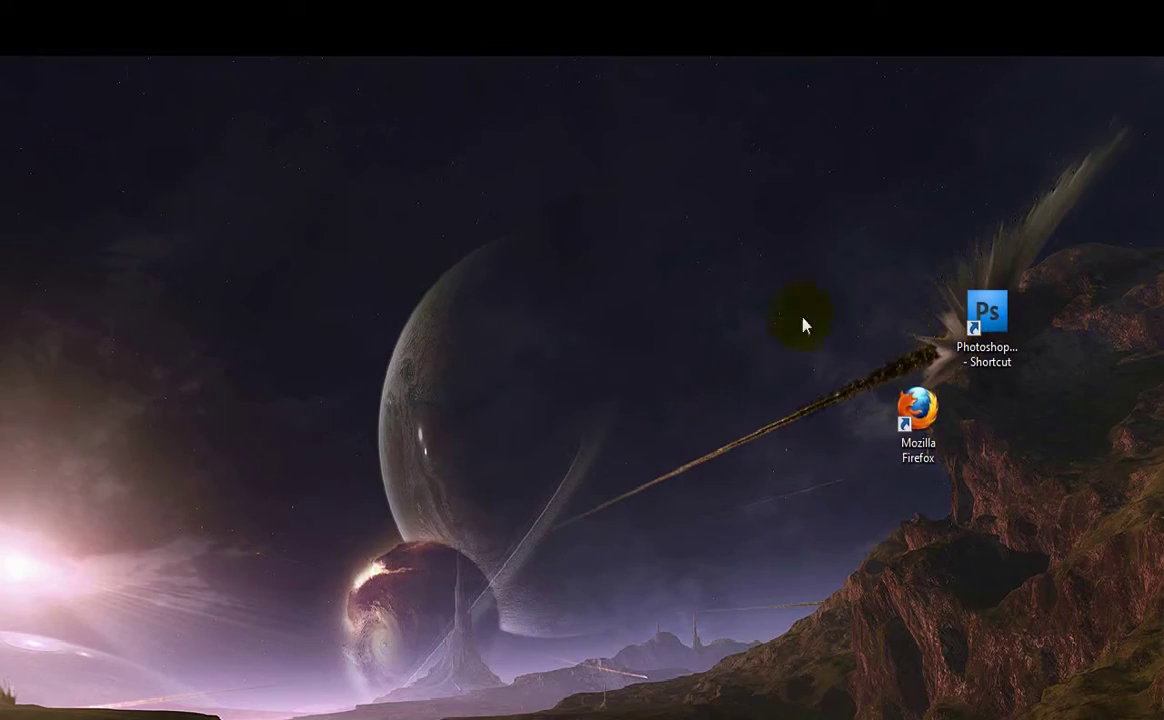
- Select the Photoshop shortcut on the desktop, then deselect it
{"action": "left_click_drag", "start_coordinate": [660, 180], "coordinate": [1057, 333]}
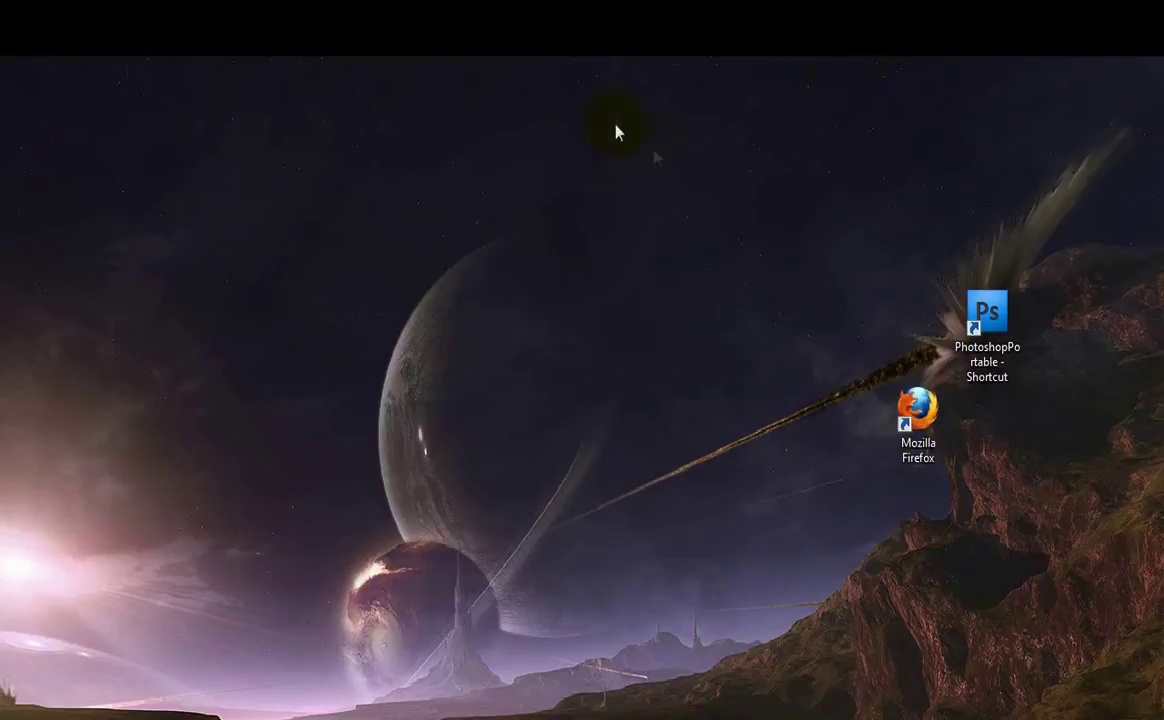
{"action": "left_click_drag", "start_coordinate": [757, 175], "coordinate": [1104, 382]}
{"action": "left_click_drag", "start_coordinate": [1159, 234], "coordinate": [505, 290]}
{"action": "left_click_drag", "start_coordinate": [1143, 333], "coordinate": [681, 275]}
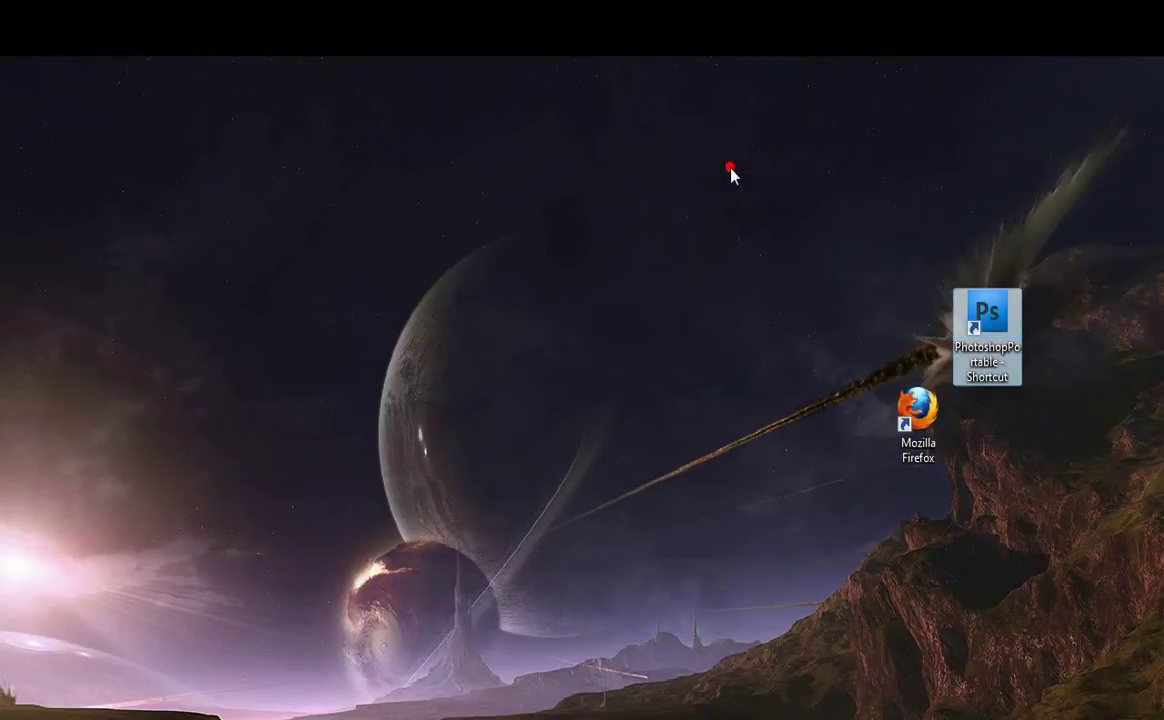
{"action": "left_click", "coordinate": [730, 171]}
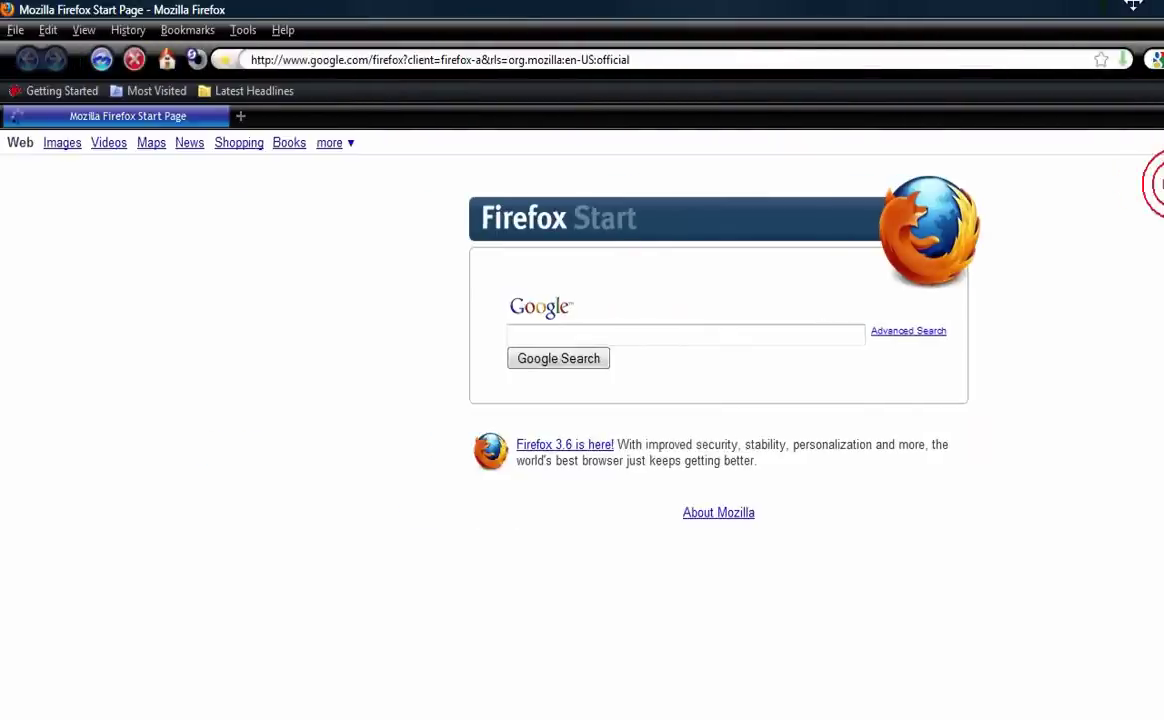
- Go to brusheezy.com in Firefox, fixing the misspelled address
{"action": "left_click", "coordinate": [896, 58]}
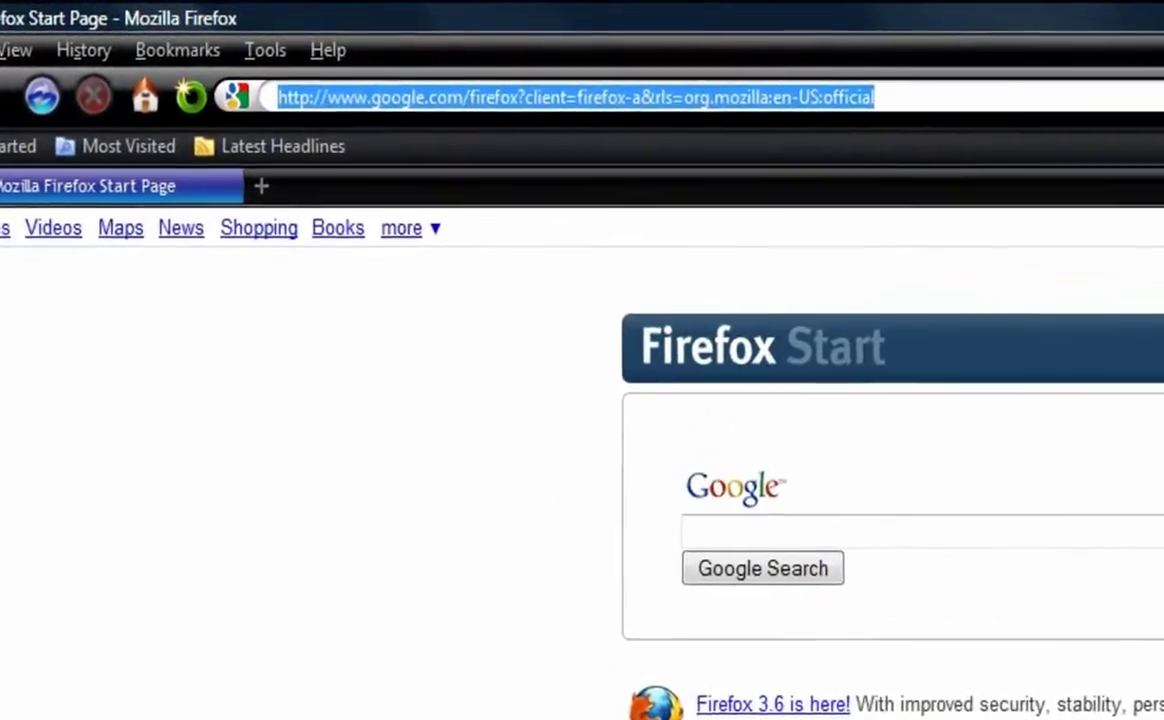
{"action": "type", "text": "brusheeez"}
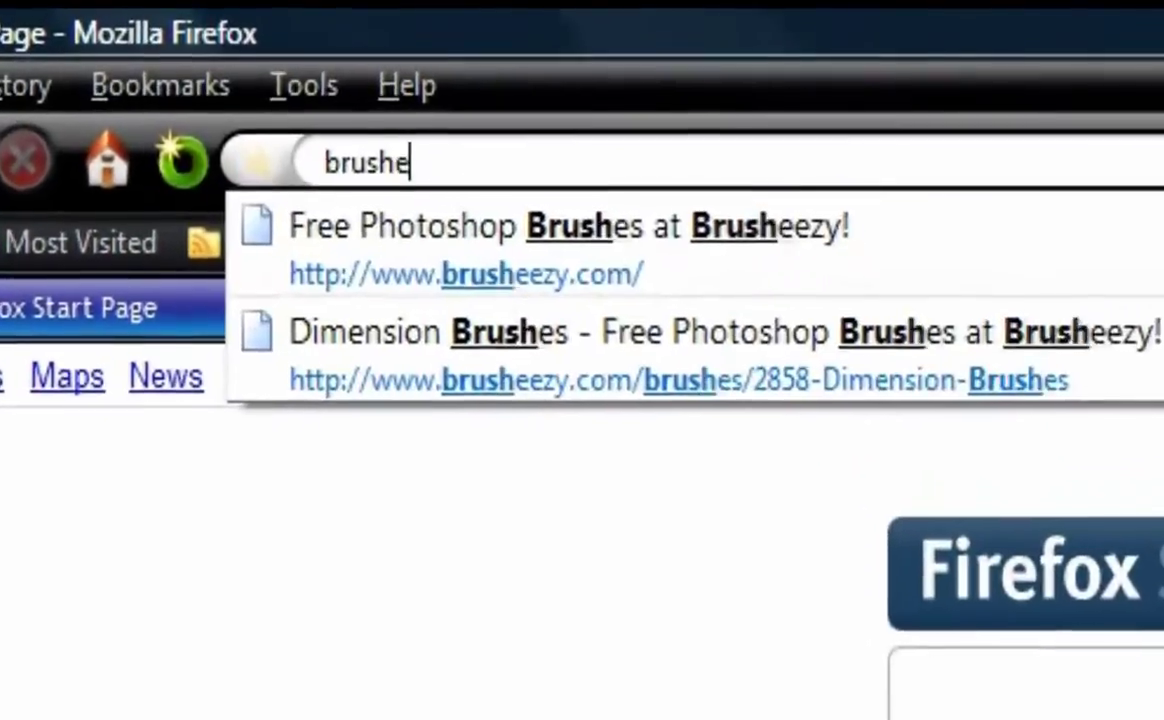
{"action": "type", "text": "y.com"}
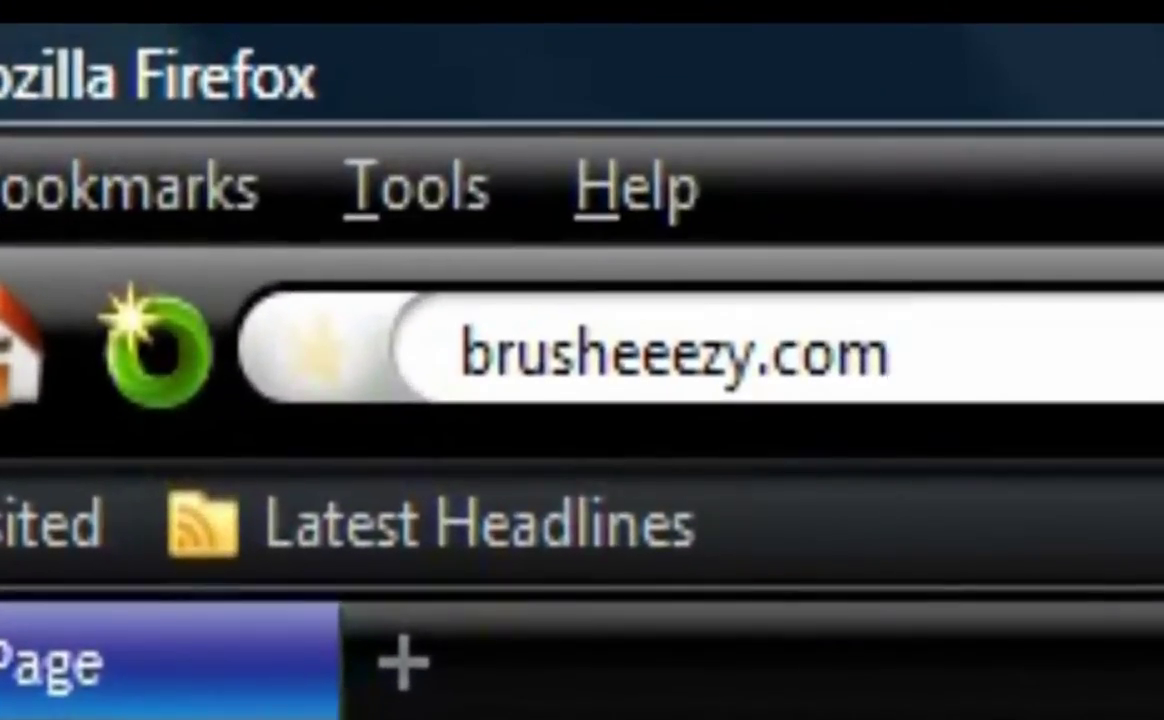
{"action": "left_click", "coordinate": [702, 338]}
{"action": "key", "text": "BackSpace"}
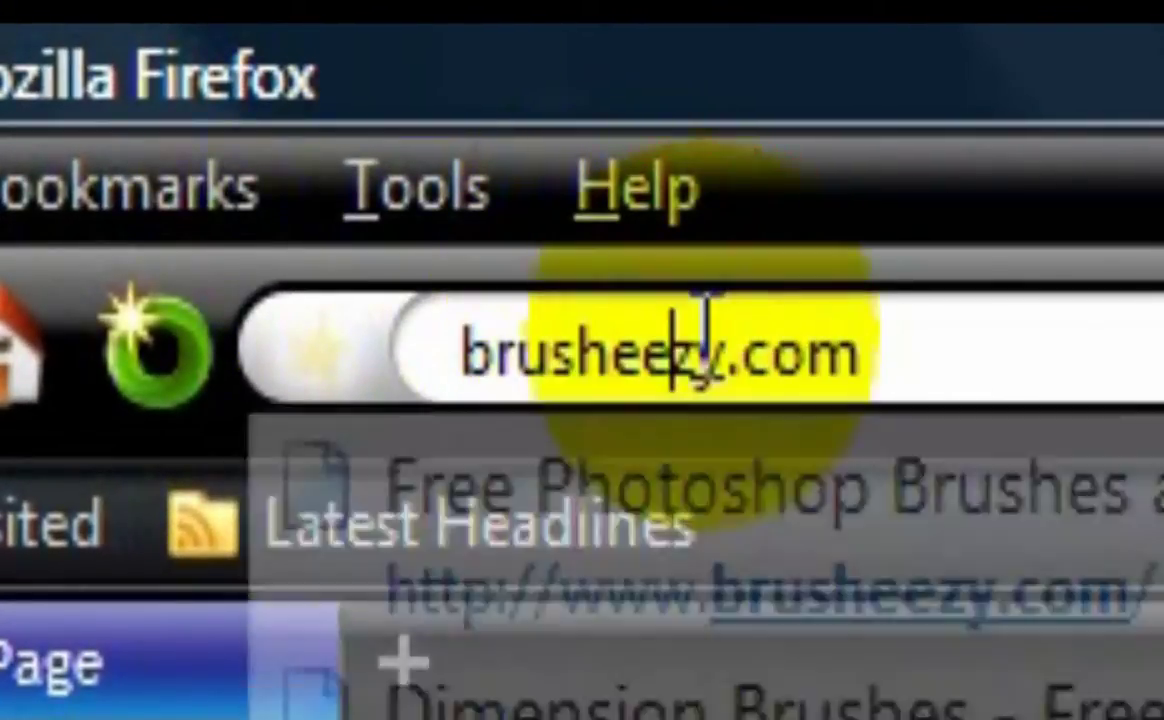
{"action": "key", "text": "Return"}
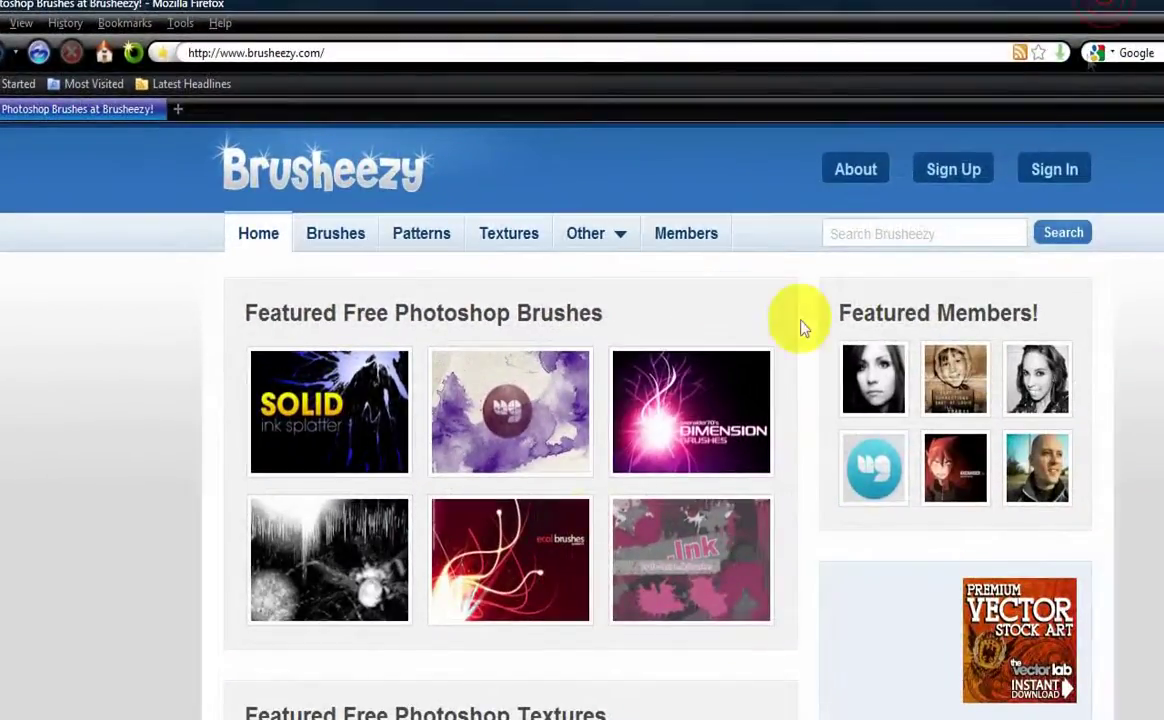
- Download the Ecol Brushes zip and save it into the PhotoShop Brushes folder
{"action": "left_click", "coordinate": [502, 585]}
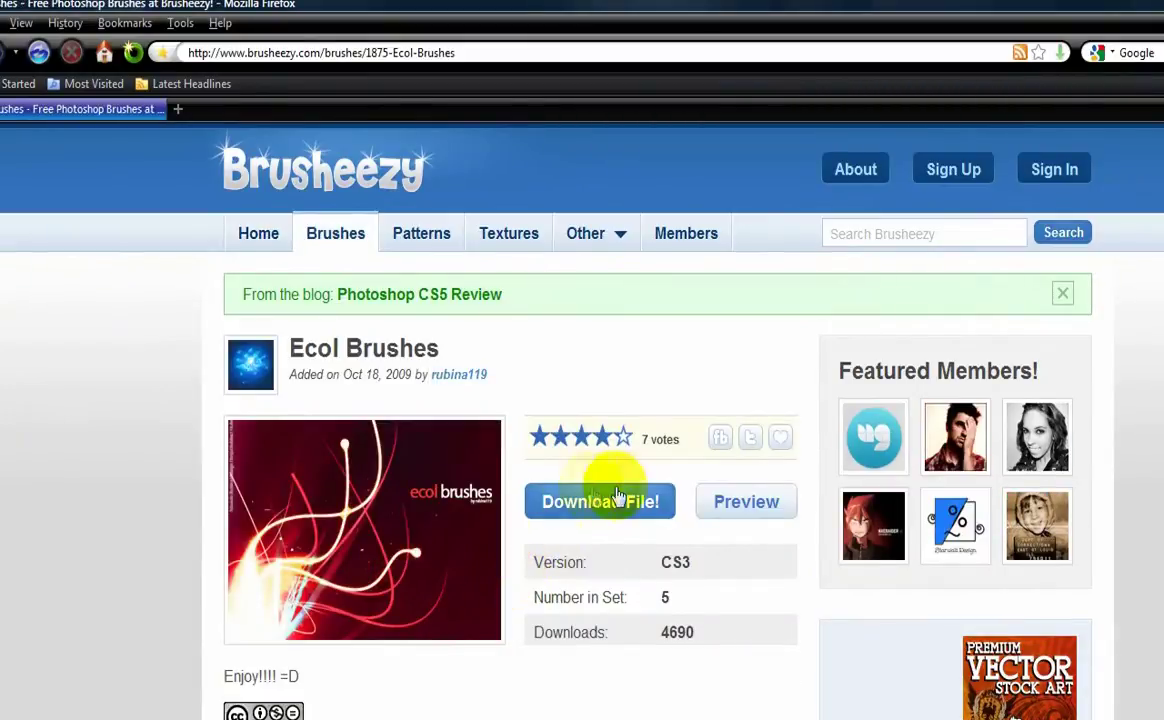
{"action": "left_click", "coordinate": [584, 524]}
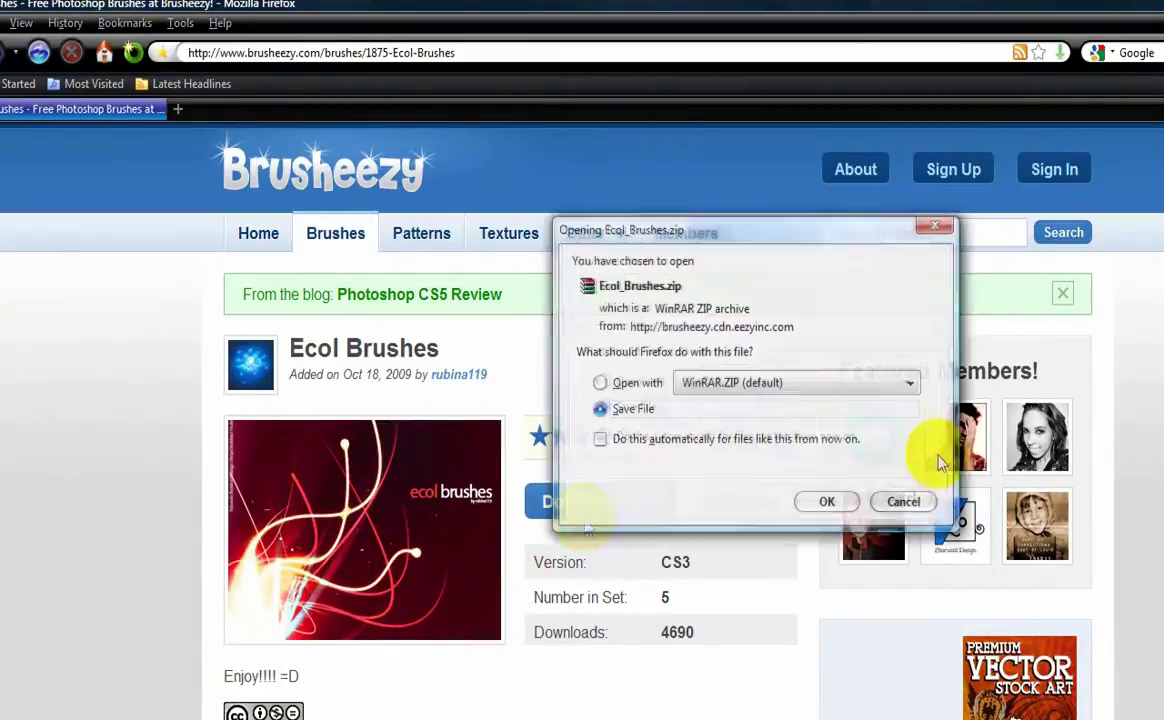
{"action": "left_click", "coordinate": [827, 501]}
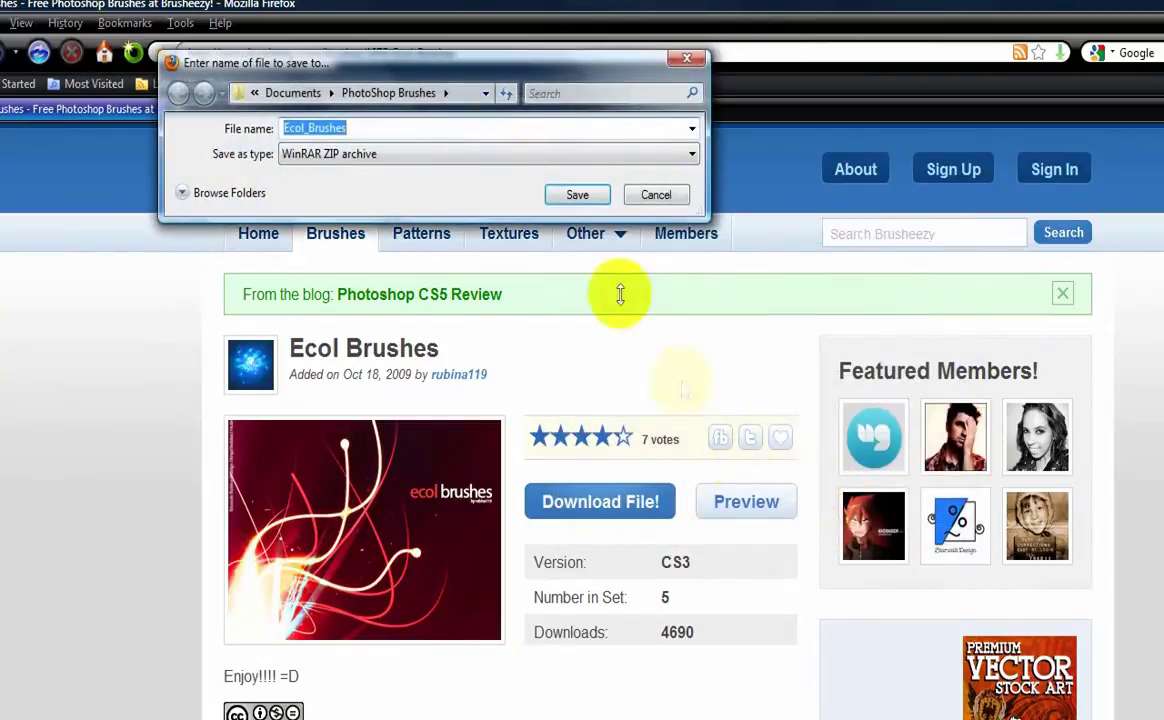
{"action": "left_click", "coordinate": [568, 198]}
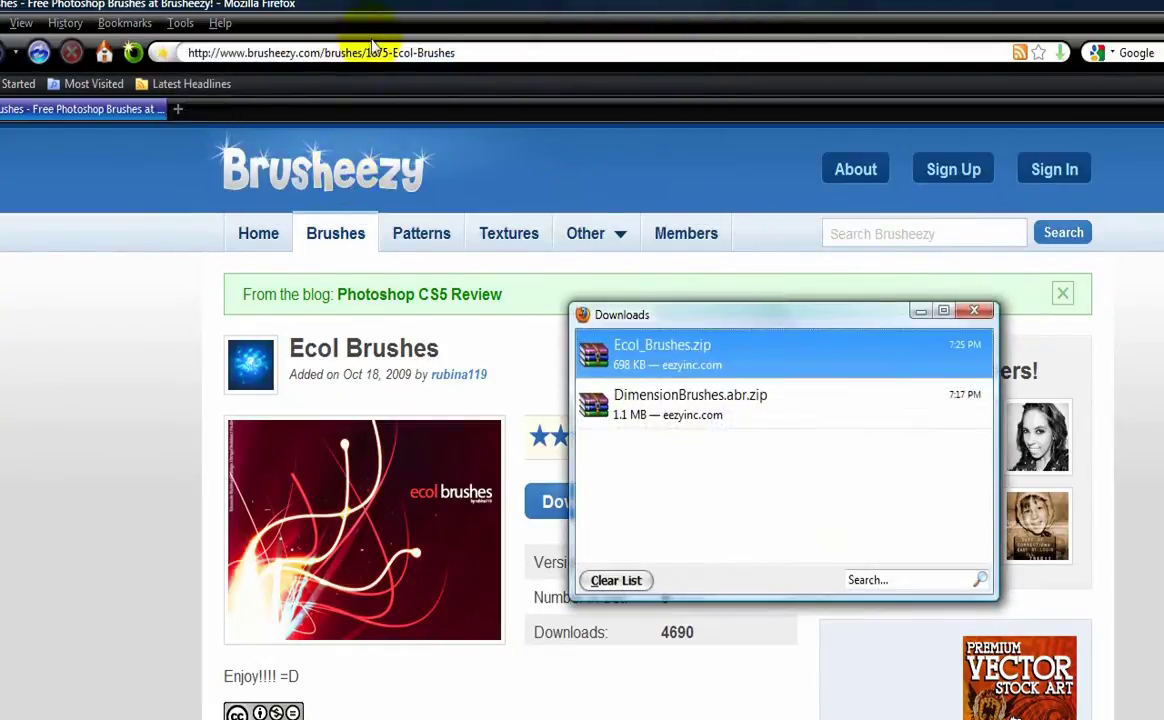
{"action": "key", "text": "super"}
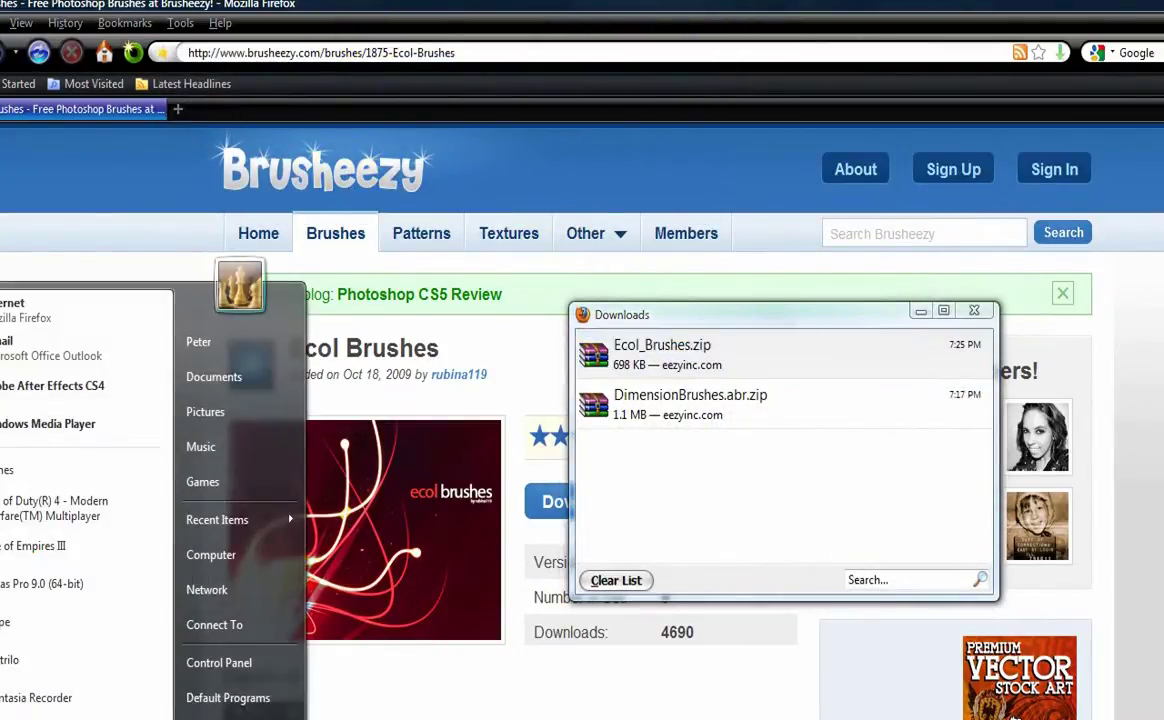
- Open the PhotoShop Brushes folder and extract the Ecol_Brushes archive there
{"action": "type", "text": "p"}
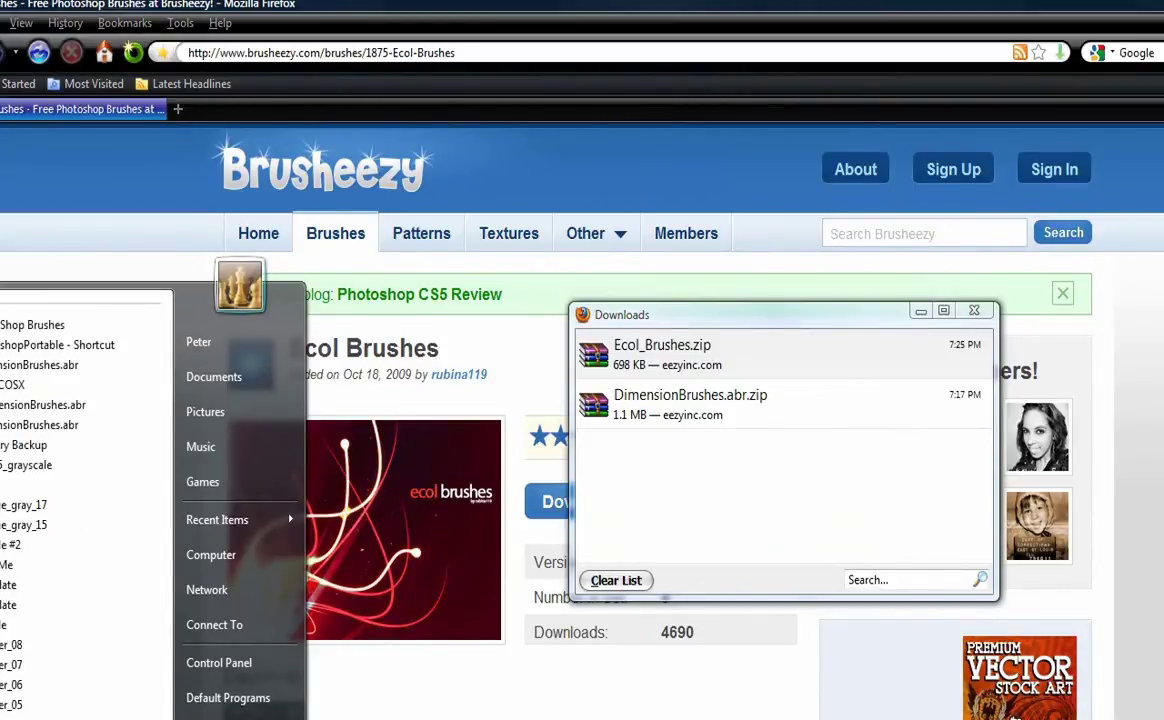
{"action": "left_click", "coordinate": [62, 325]}
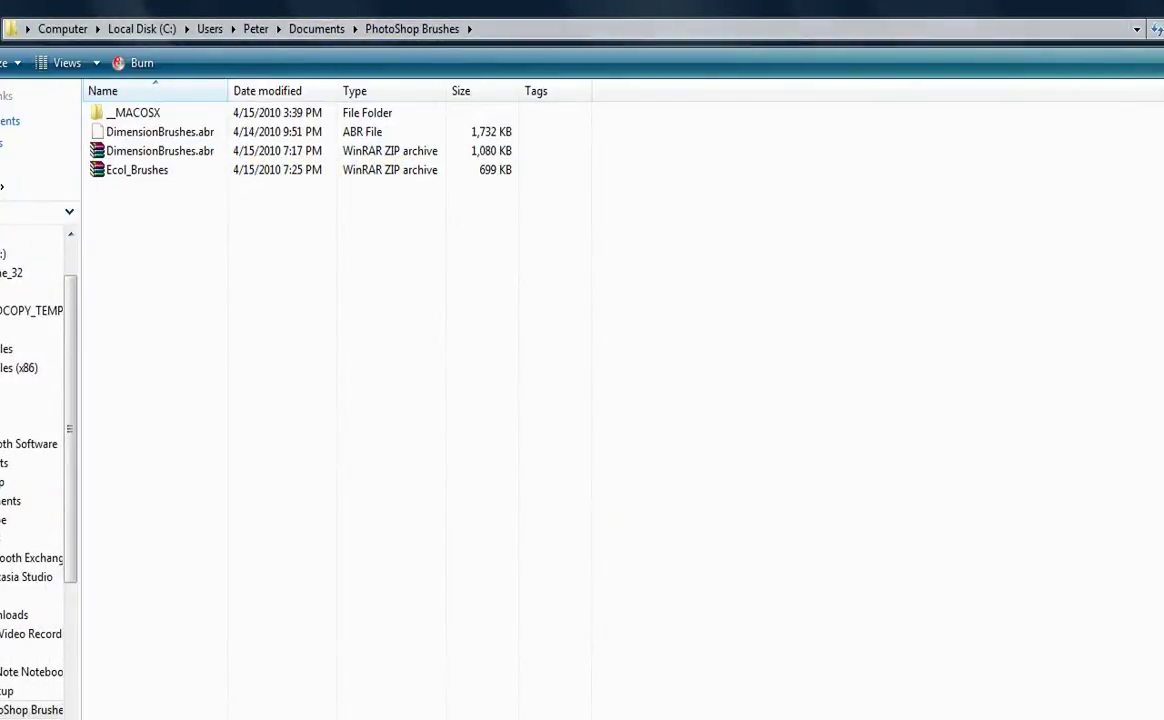
{"action": "left_click_drag", "start_coordinate": [135, 188], "coordinate": [137, 150]}
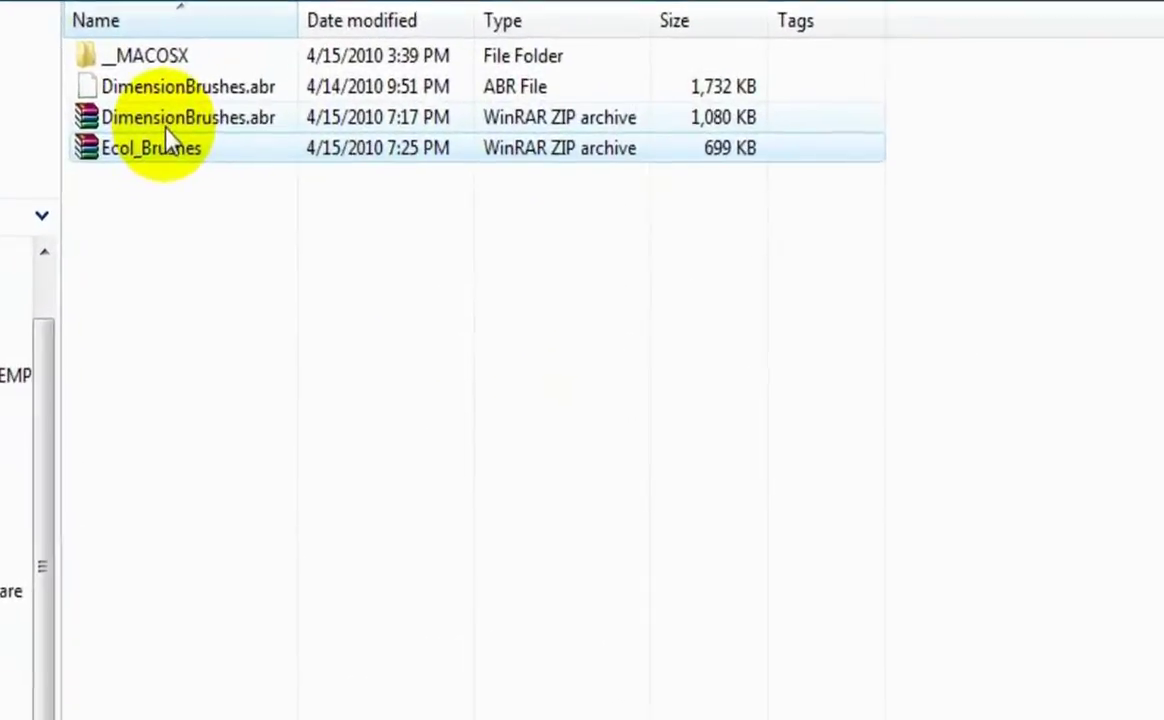
{"action": "left_click", "coordinate": [166, 148]}
{"action": "right_click", "coordinate": [168, 152]}
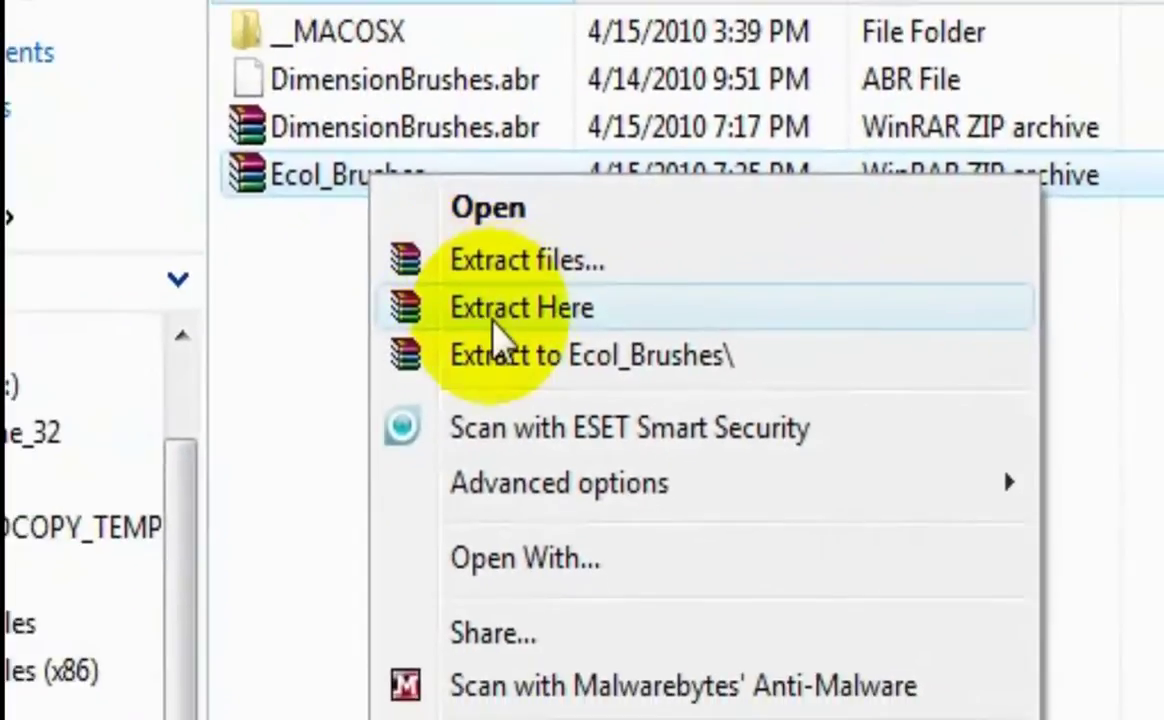
{"action": "left_click", "coordinate": [448, 294]}
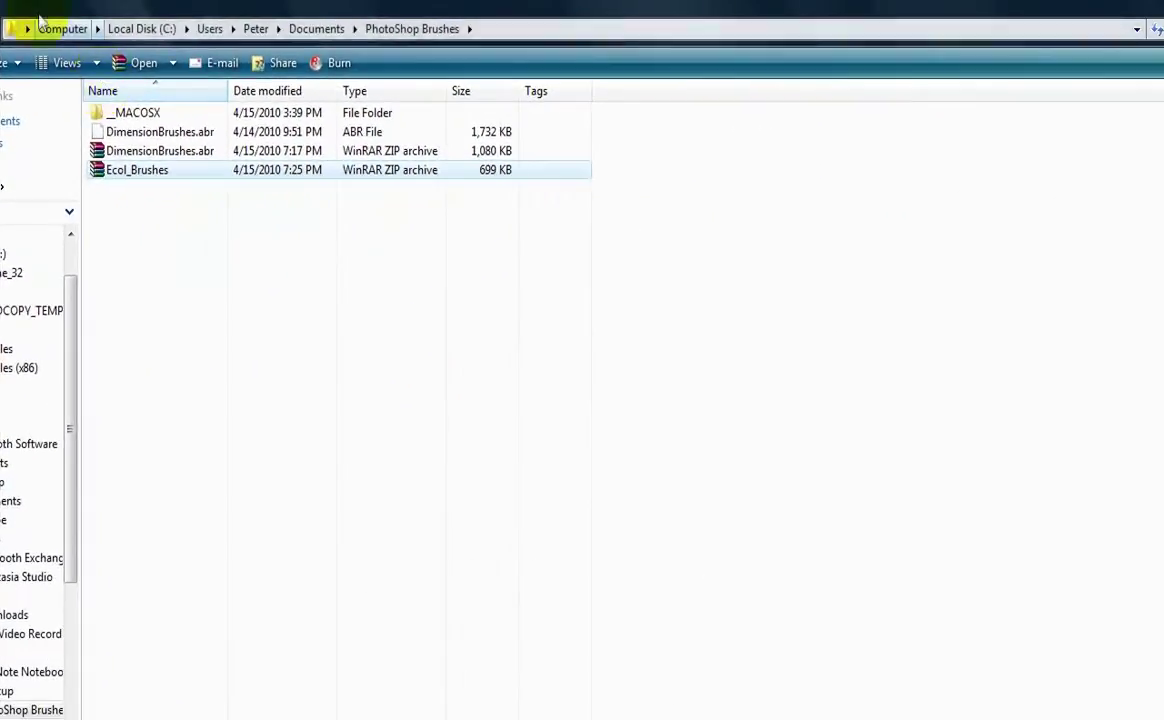
- Go to the WINRAR folder and select the extracted Ecol brushes ABR file
{"action": "left_click", "coordinate": [18, 25]}
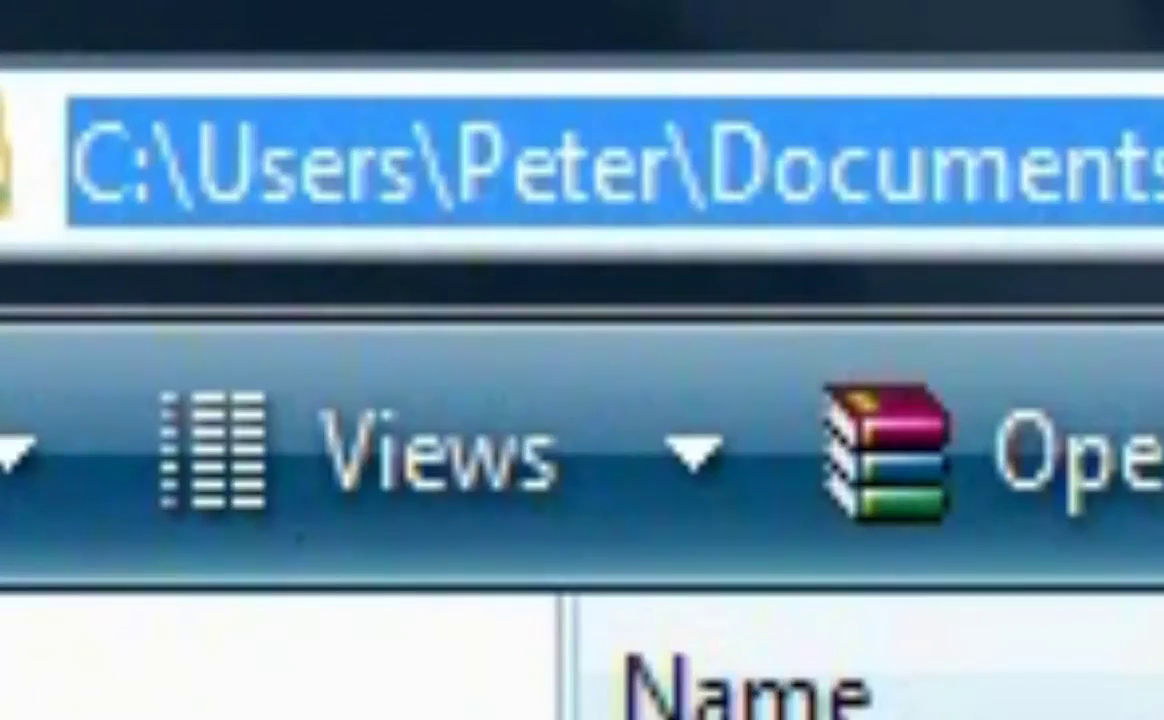
{"action": "type", "text": "WINRAR"}
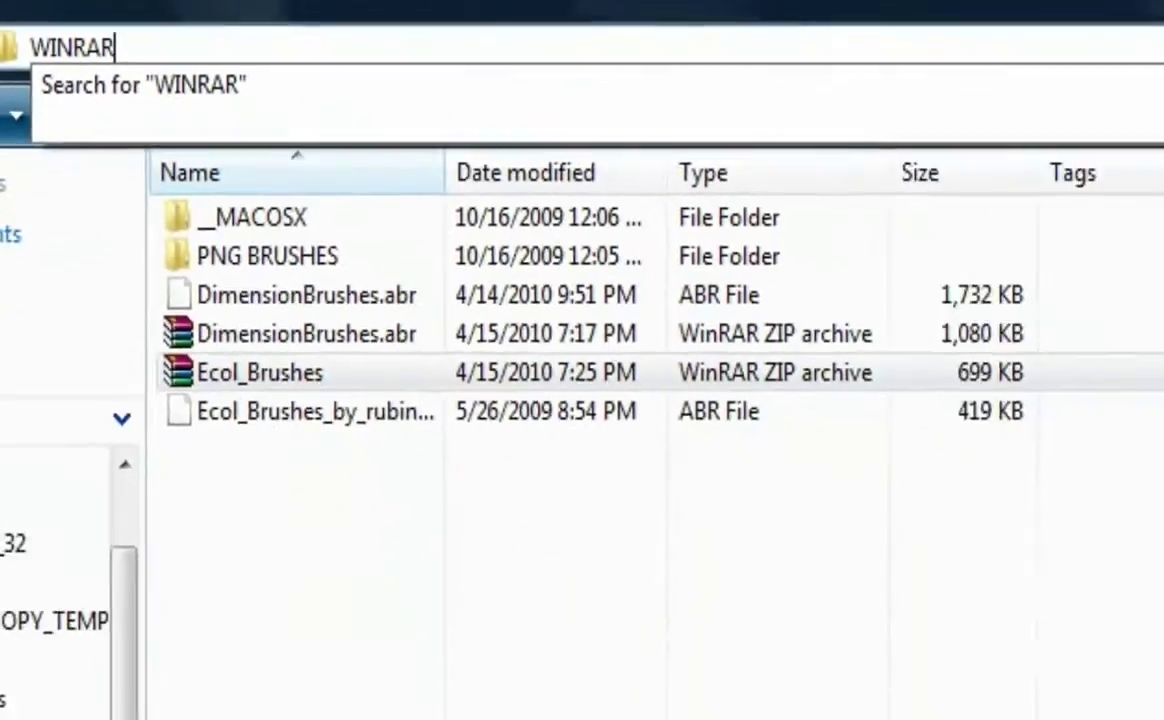
{"action": "left_click", "coordinate": [190, 233]}
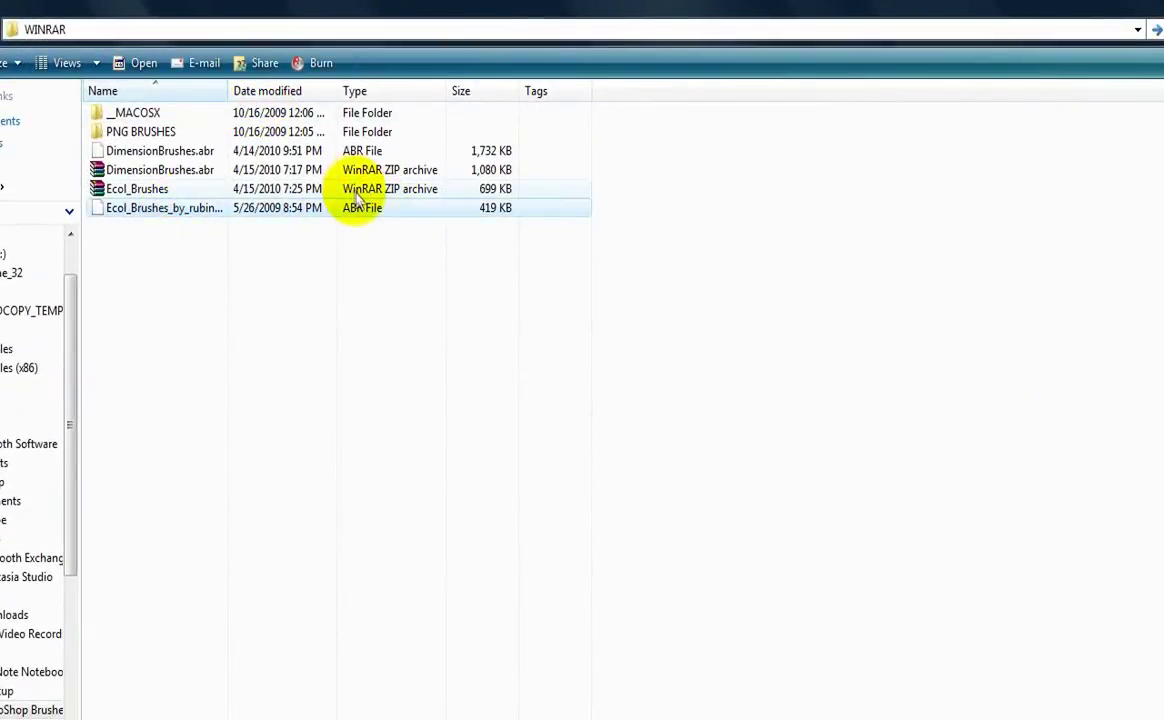
{"action": "key", "text": "super"}
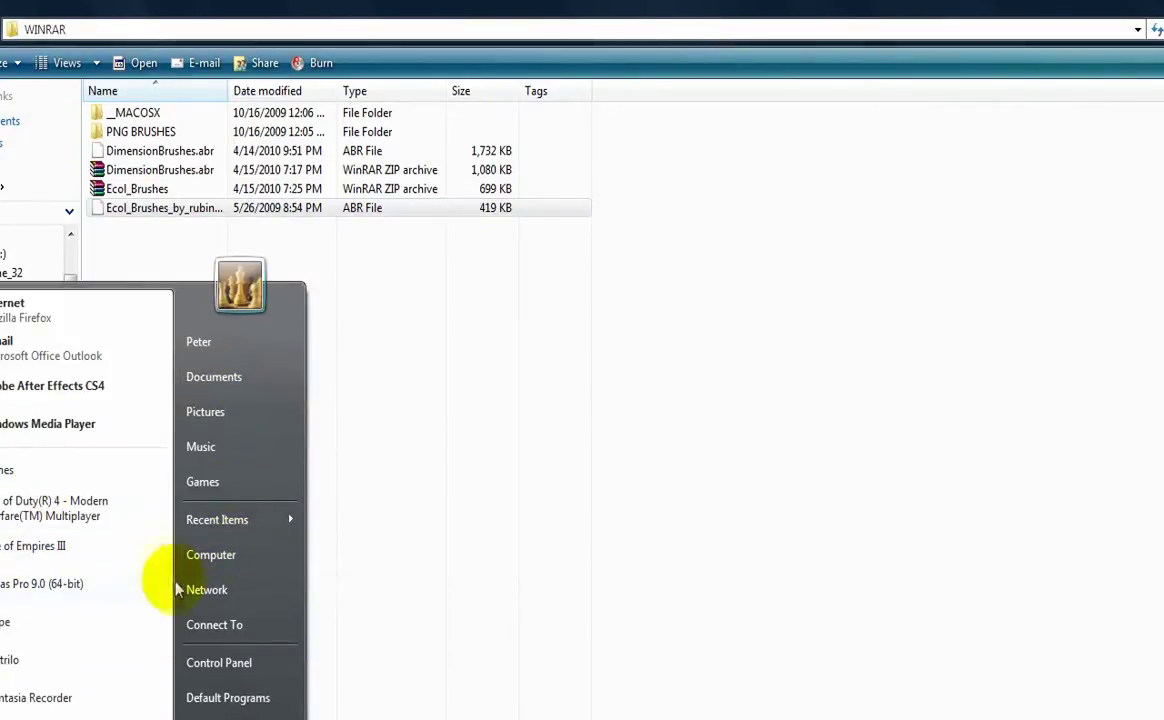
- Open Computer and browse Local Disk (C:) into Program Files (x86)
{"action": "left_click", "coordinate": [211, 553]}
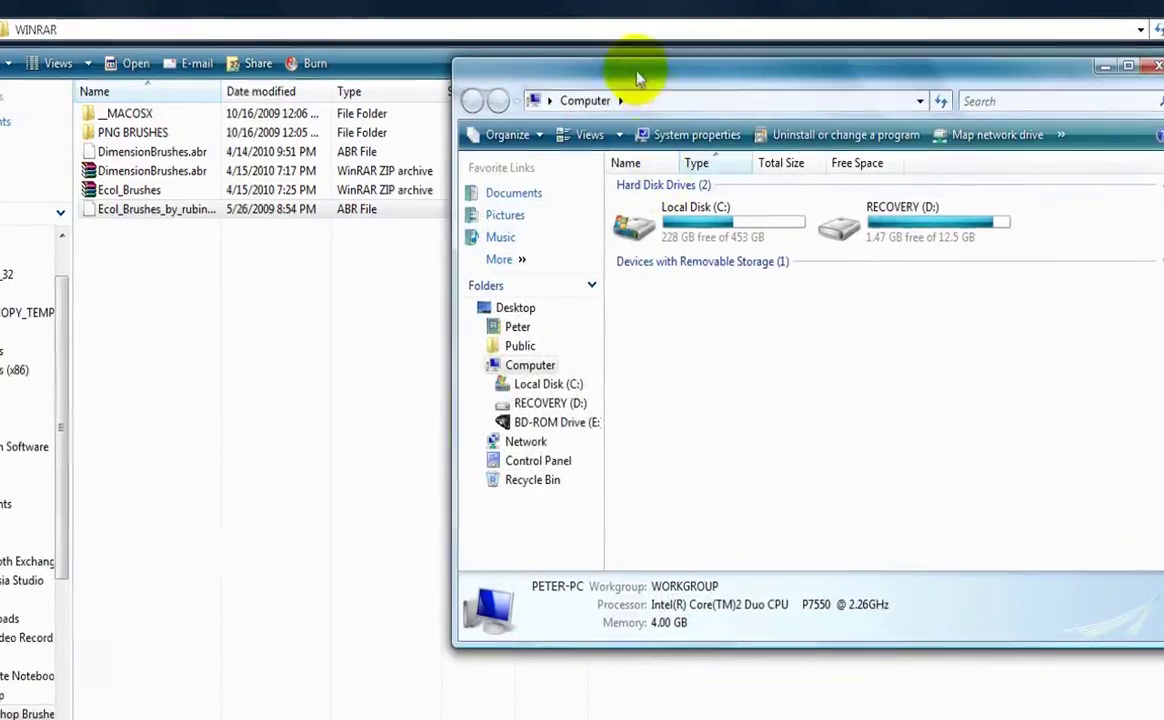
{"action": "left_click_drag", "start_coordinate": [636, 78], "coordinate": [470, 5]}
{"action": "double_click", "coordinate": [515, 145]}
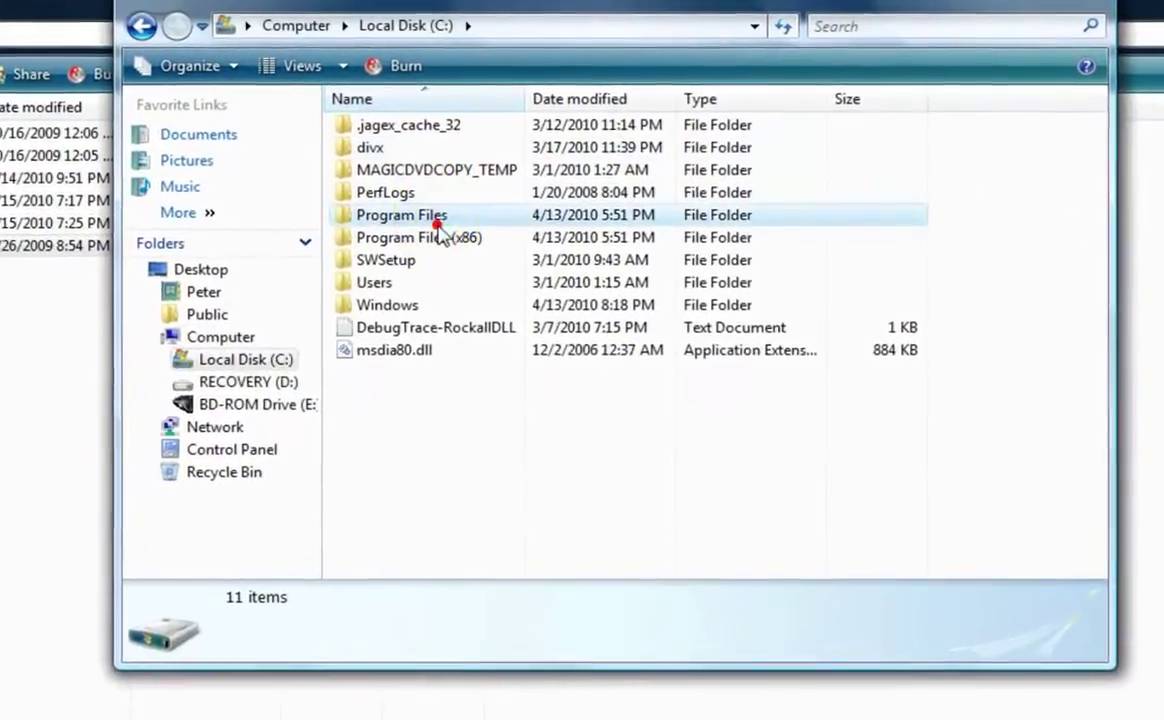
{"action": "double_click", "coordinate": [465, 207]}
{"action": "left_click", "coordinate": [192, 24]}
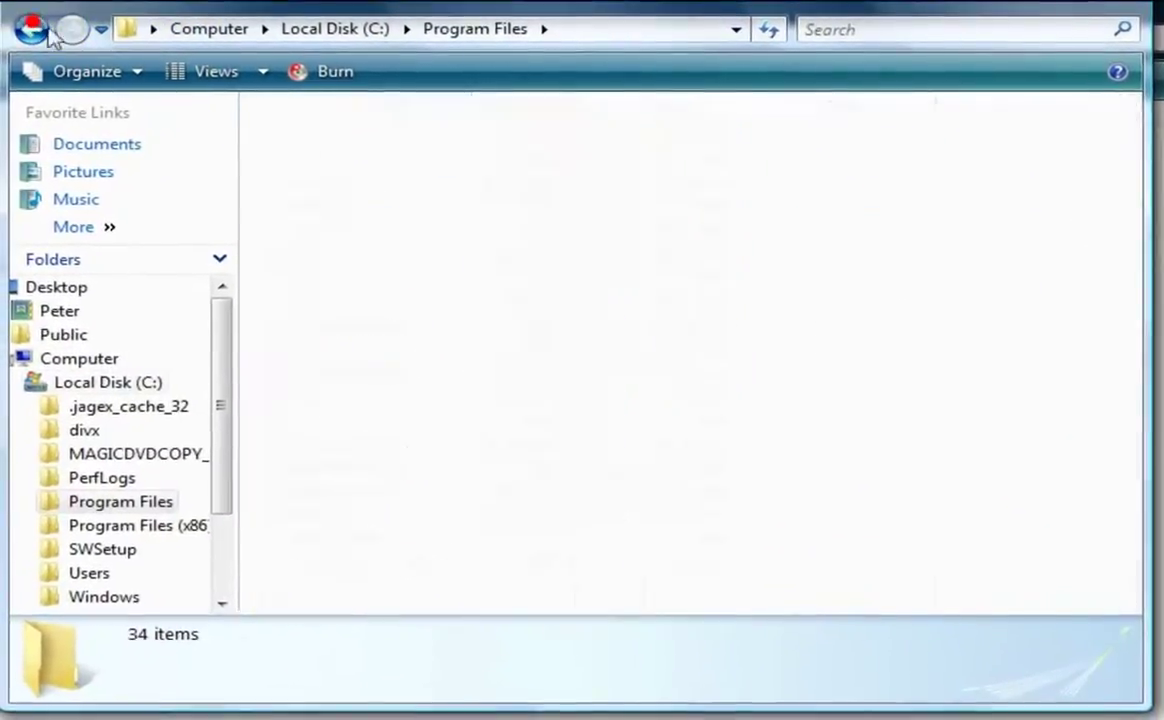
{"action": "double_click", "coordinate": [411, 255]}
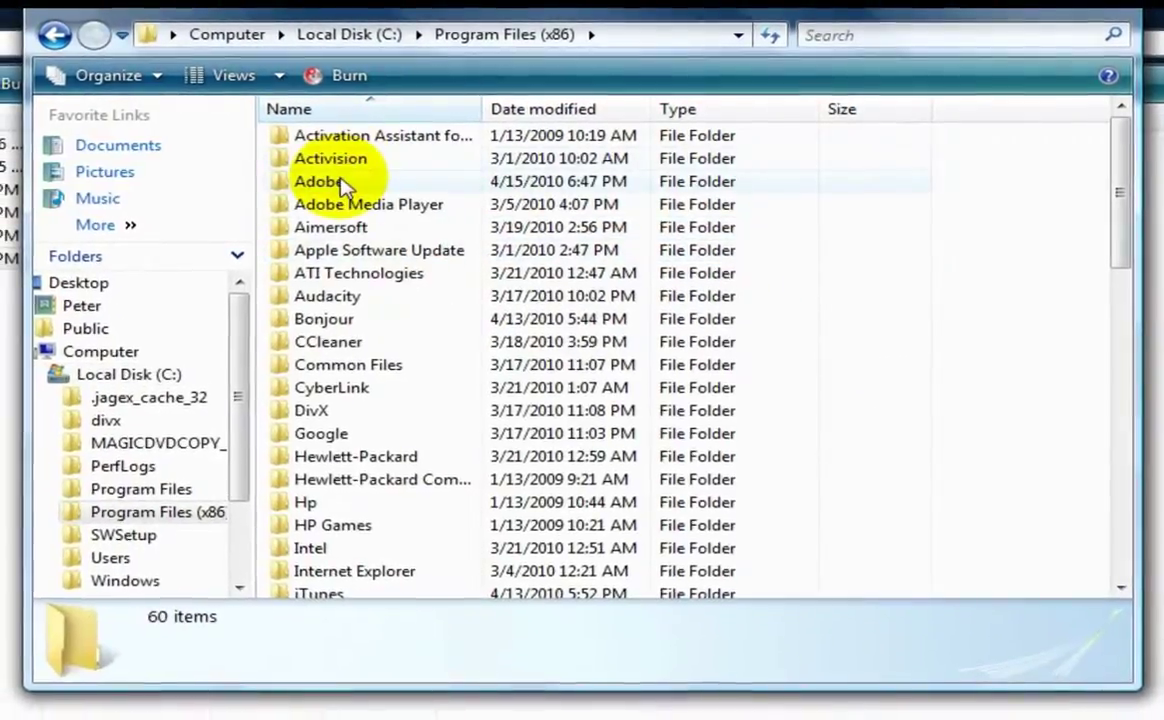
- Navigate Adobe > PhotoshopCS4Portable > App > Photoshop > Presets > Brushes
{"action": "double_click", "coordinate": [340, 183]}
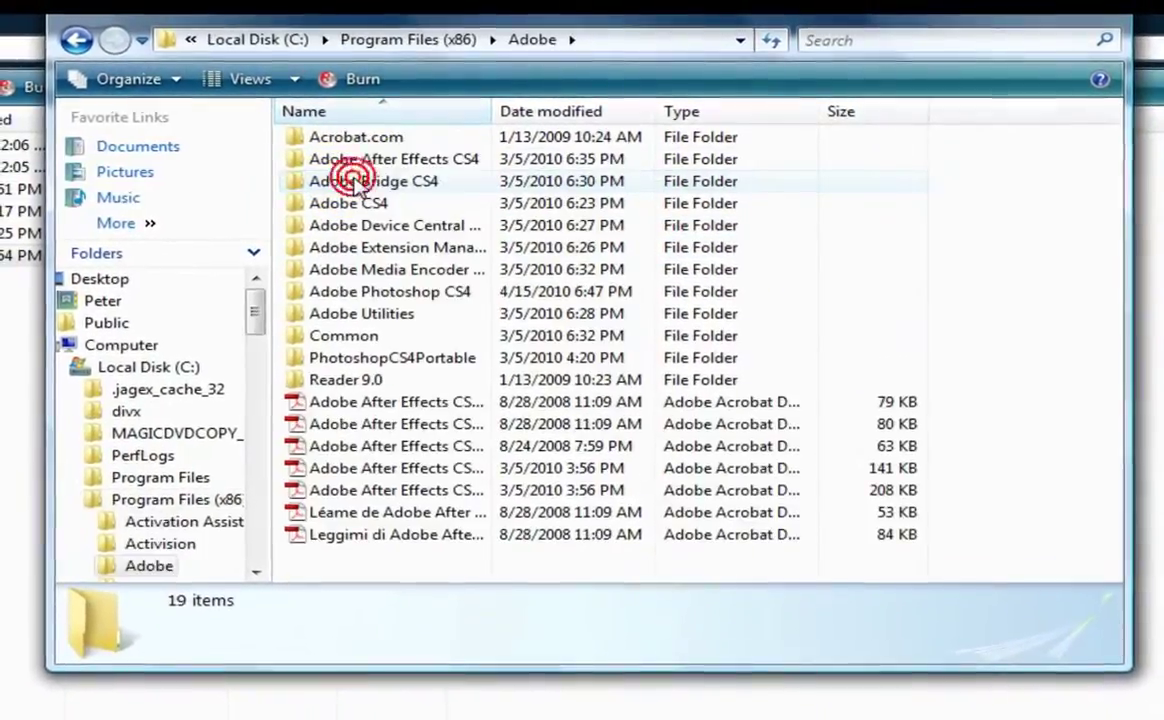
{"action": "double_click", "coordinate": [368, 358]}
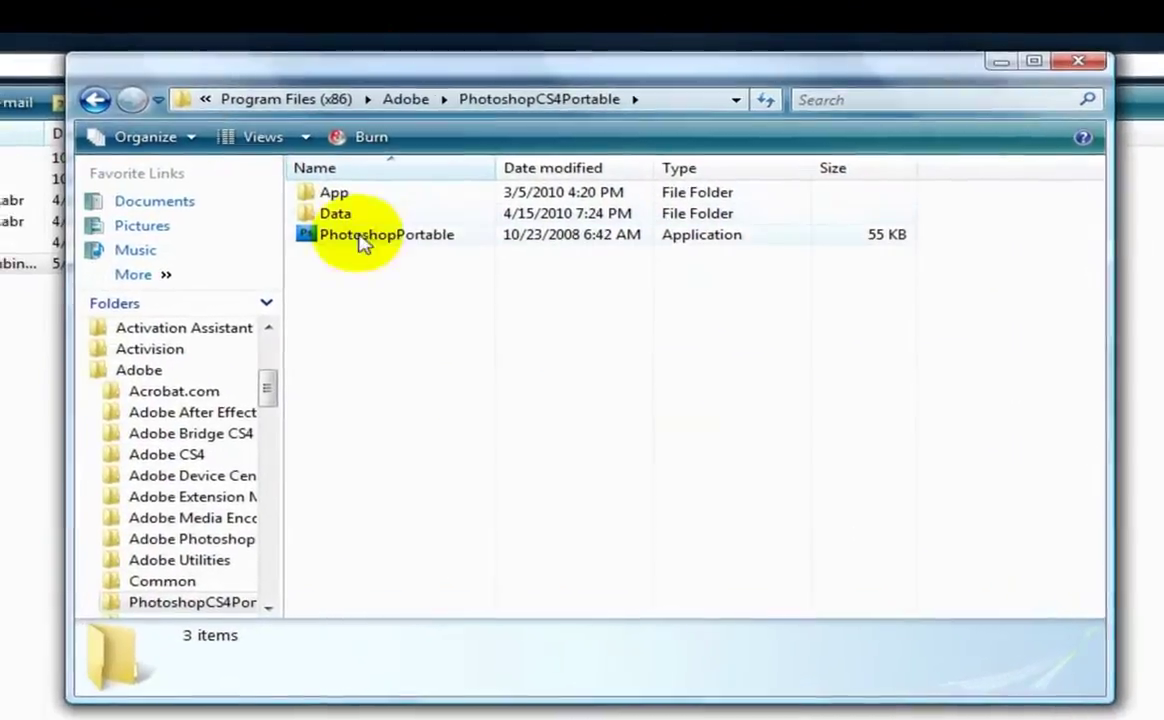
{"action": "left_click", "coordinate": [360, 243]}
{"action": "left_click", "coordinate": [419, 279]}
{"action": "left_click", "coordinate": [389, 221]}
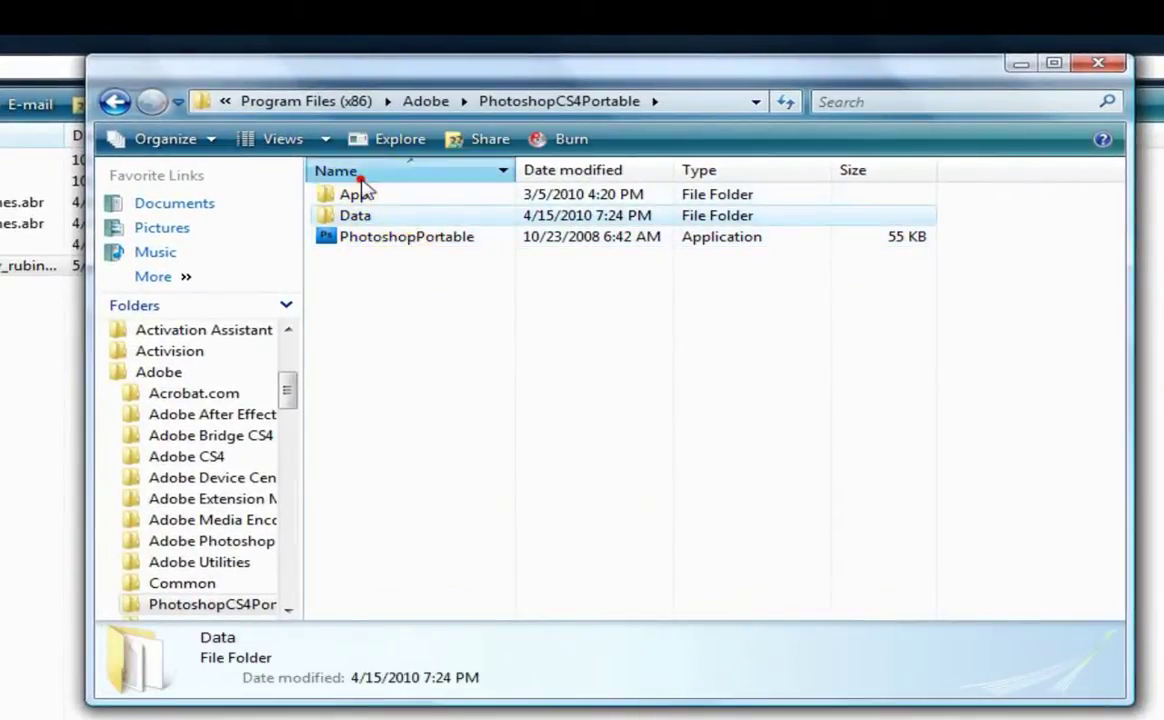
{"action": "double_click", "coordinate": [358, 196]}
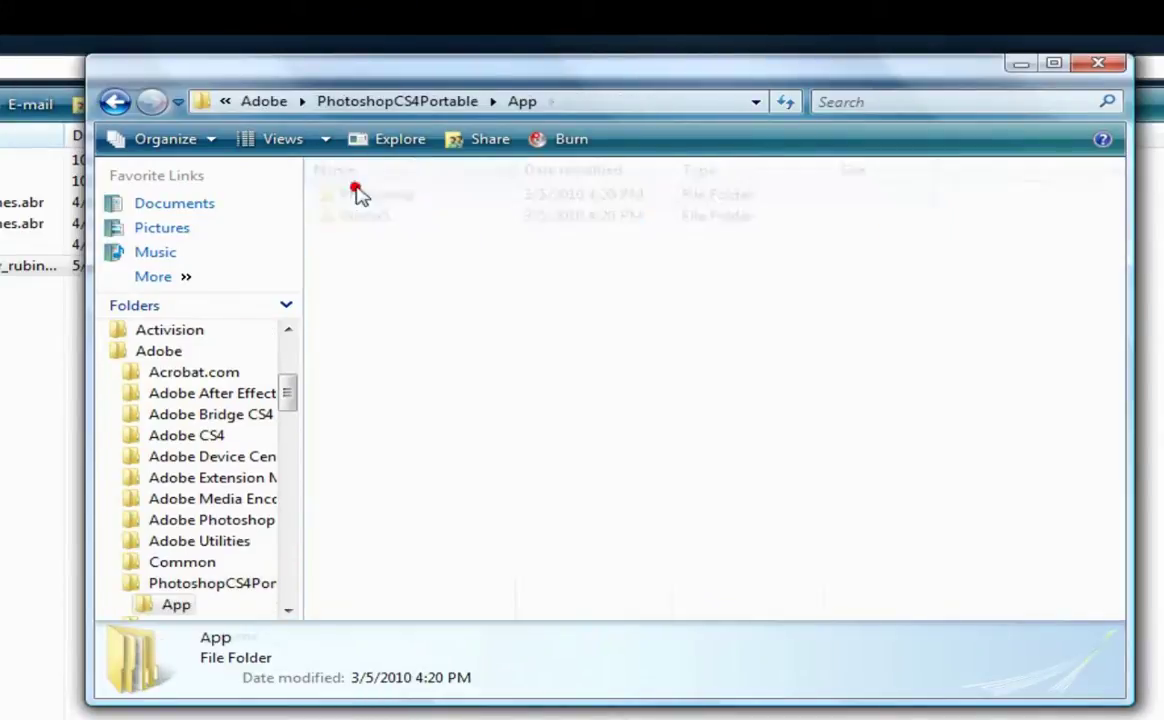
{"action": "double_click", "coordinate": [355, 196]}
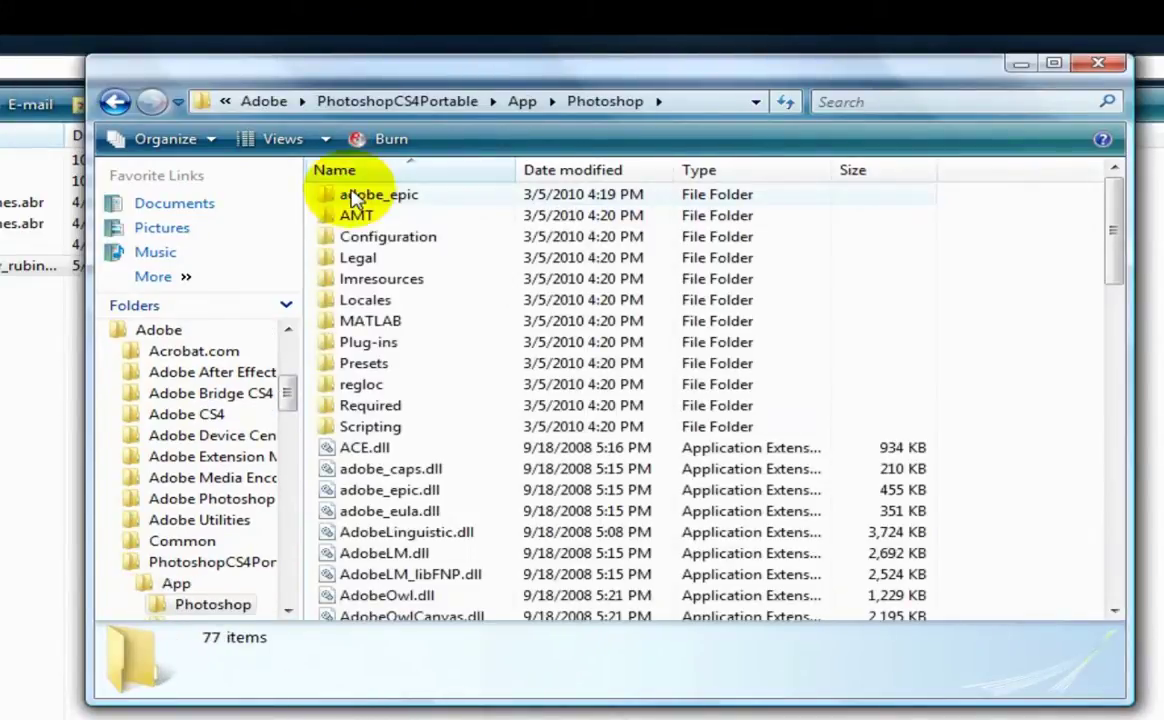
{"action": "double_click", "coordinate": [362, 366]}
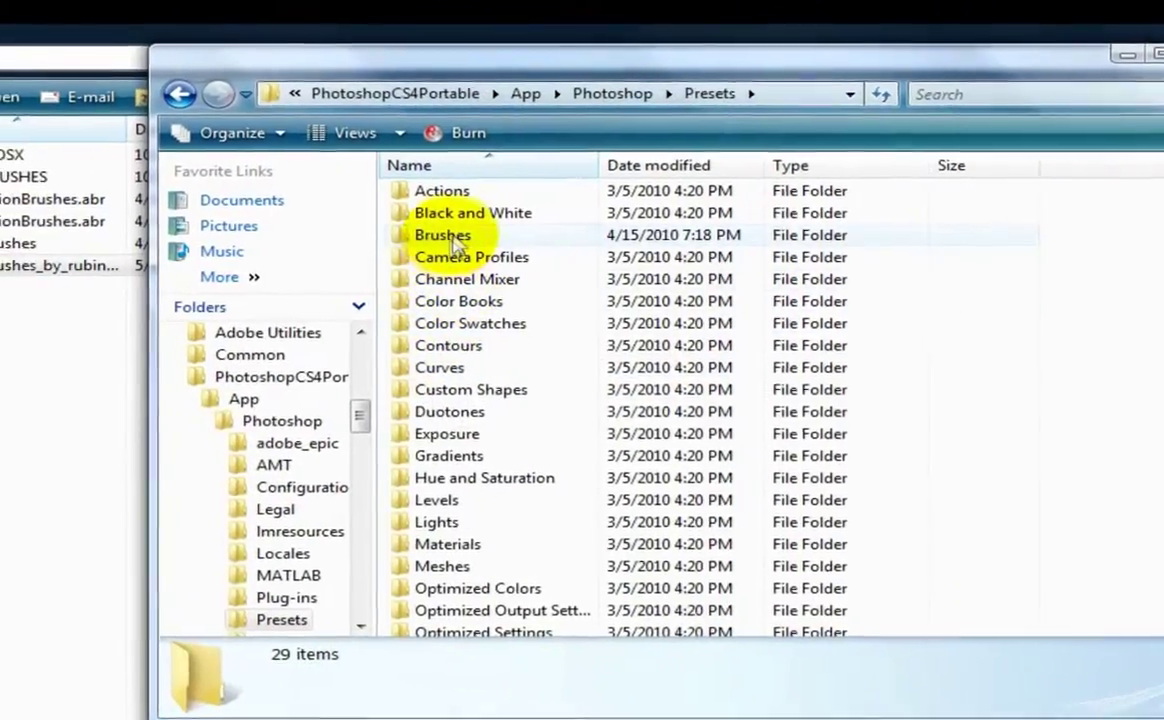
{"action": "double_click", "coordinate": [368, 236]}
- Move the Ecol brushes ABR file into Presets\Brushes and close that folder window
{"action": "scroll", "coordinate": [565, 240], "scroll_direction": "down", "scroll_amount": 5}
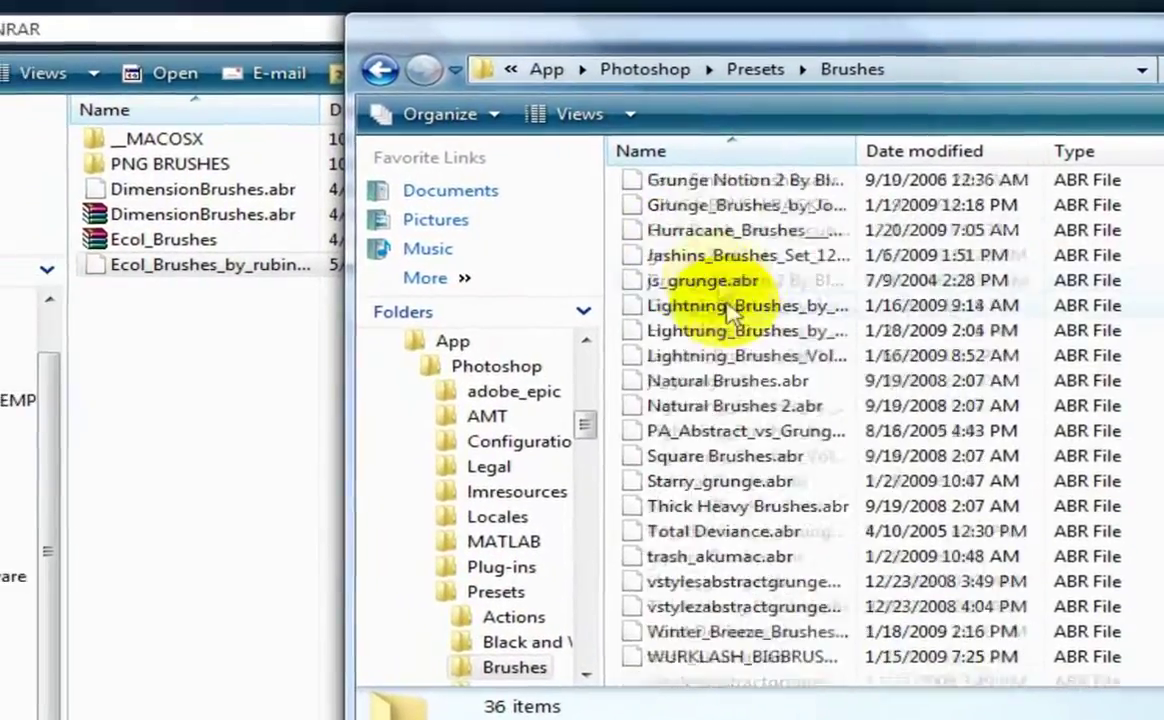
{"action": "scroll", "coordinate": [560, 330], "scroll_direction": "up", "scroll_amount": 5}
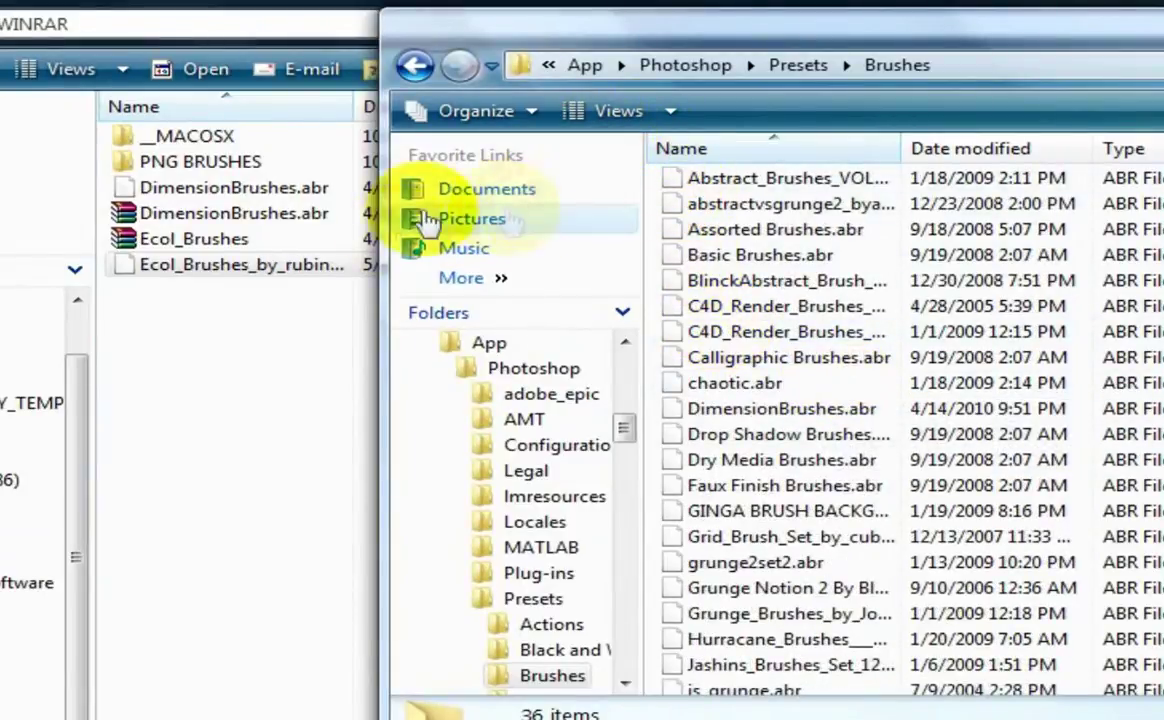
{"action": "mouse_move", "coordinate": [325, 264]}
{"action": "left_mouse_down"}
{"action": "mouse_move", "coordinate": [537, 333]}
{"action": "mouse_move", "coordinate": [740, 333]}
{"action": "mouse_move", "coordinate": [790, 352]}
{"action": "mouse_move", "coordinate": [755, 346]}
{"action": "left_mouse_up"}
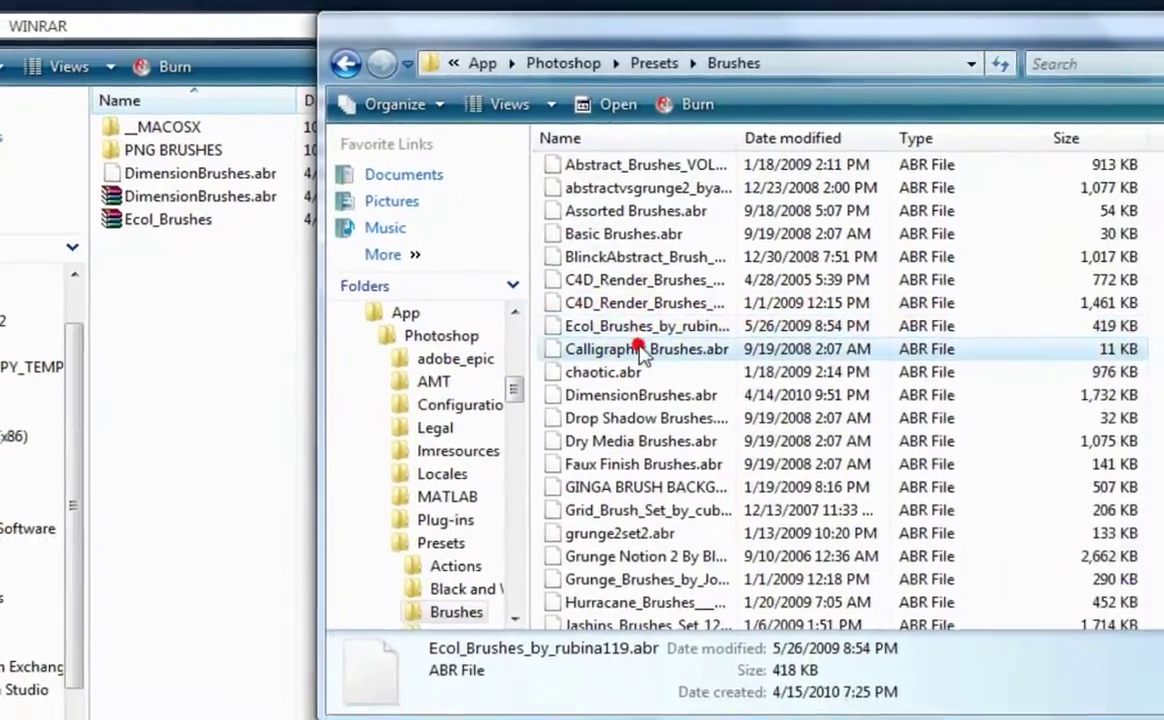
{"action": "left_click", "coordinate": [712, 366]}
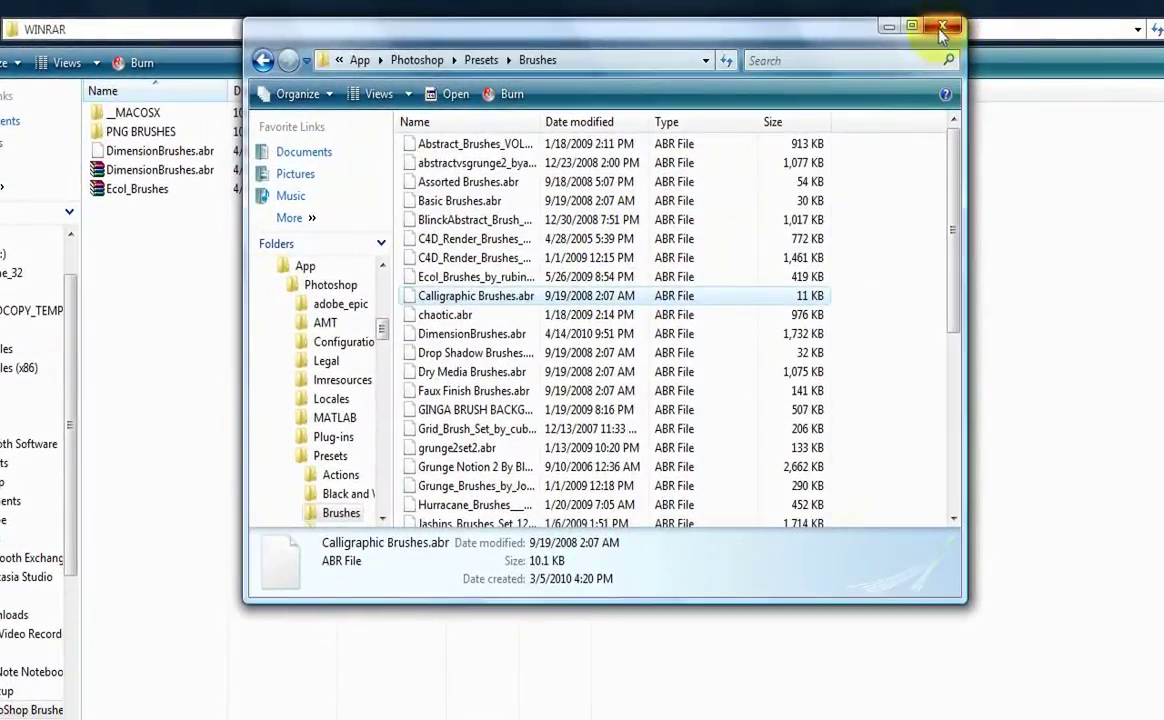
{"action": "left_click", "coordinate": [941, 27]}
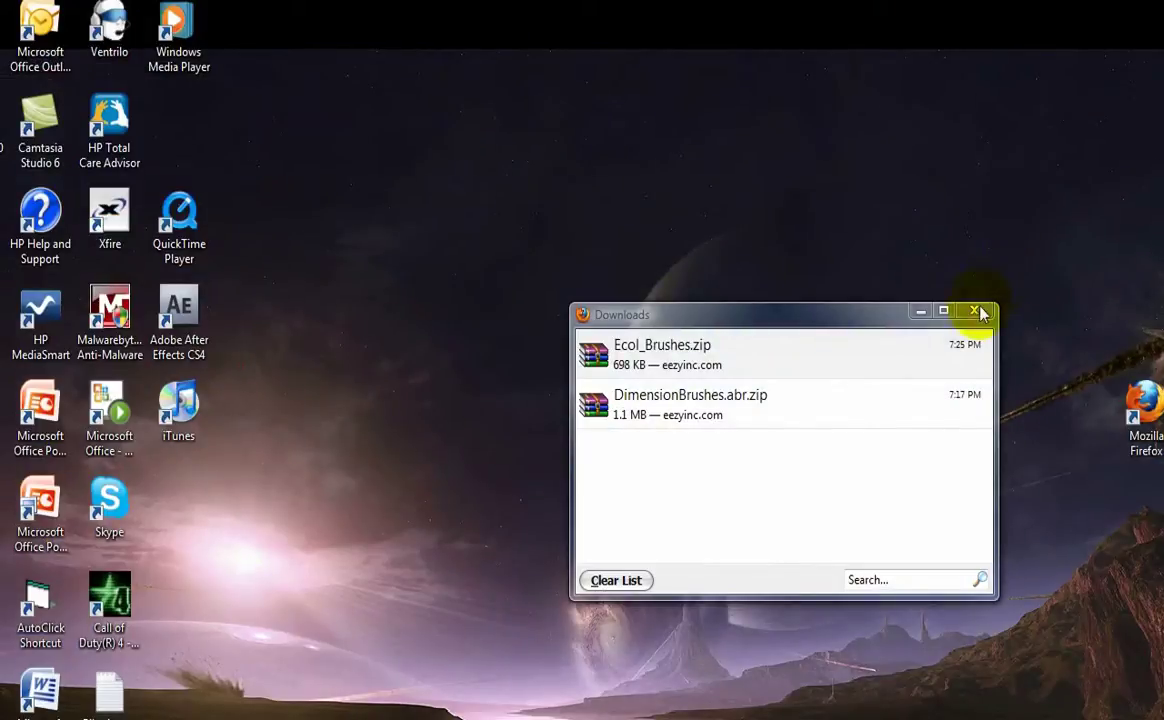
- Close Firefox's Downloads list, launch Photoshop CS4 Portable, and dismiss the license agreement
{"action": "left_click", "coordinate": [977, 311]}
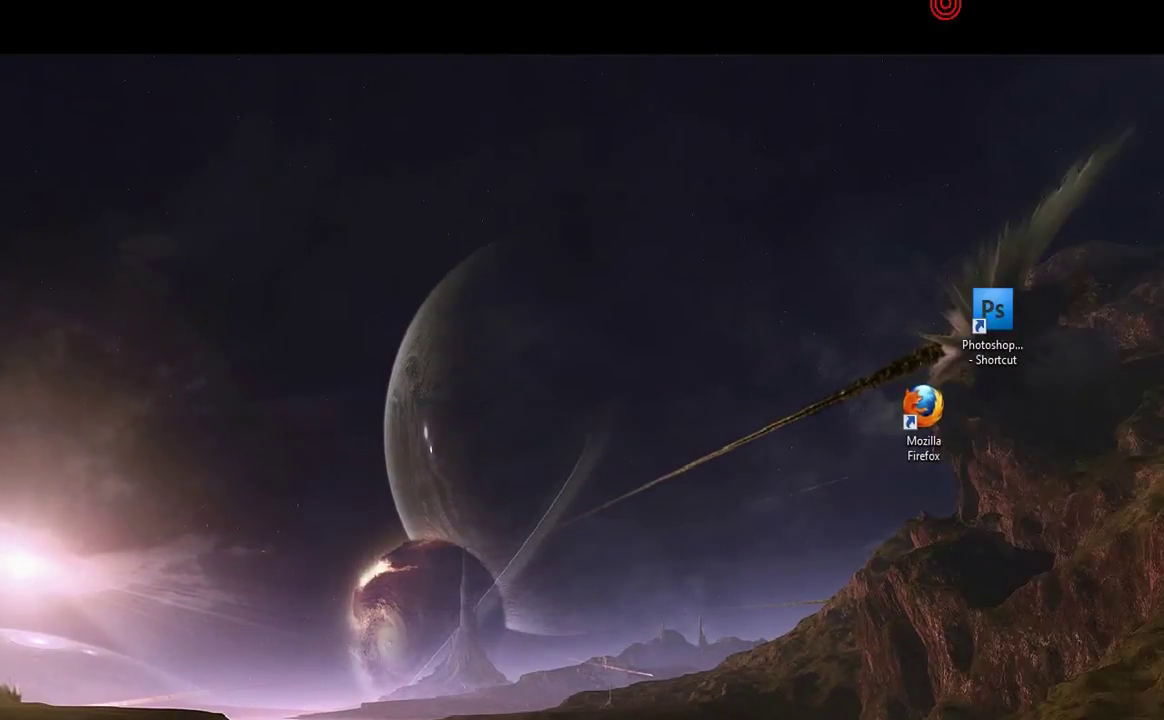
{"action": "double_click", "coordinate": [1015, 311]}
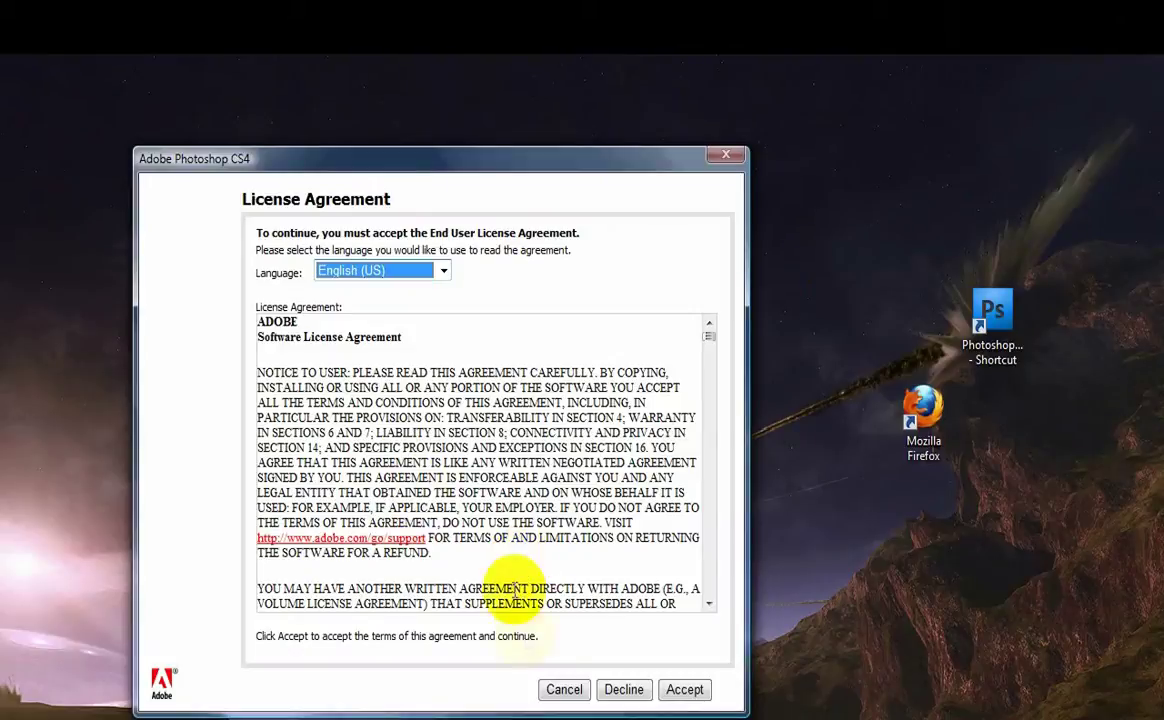
{"action": "left_click", "coordinate": [560, 691]}
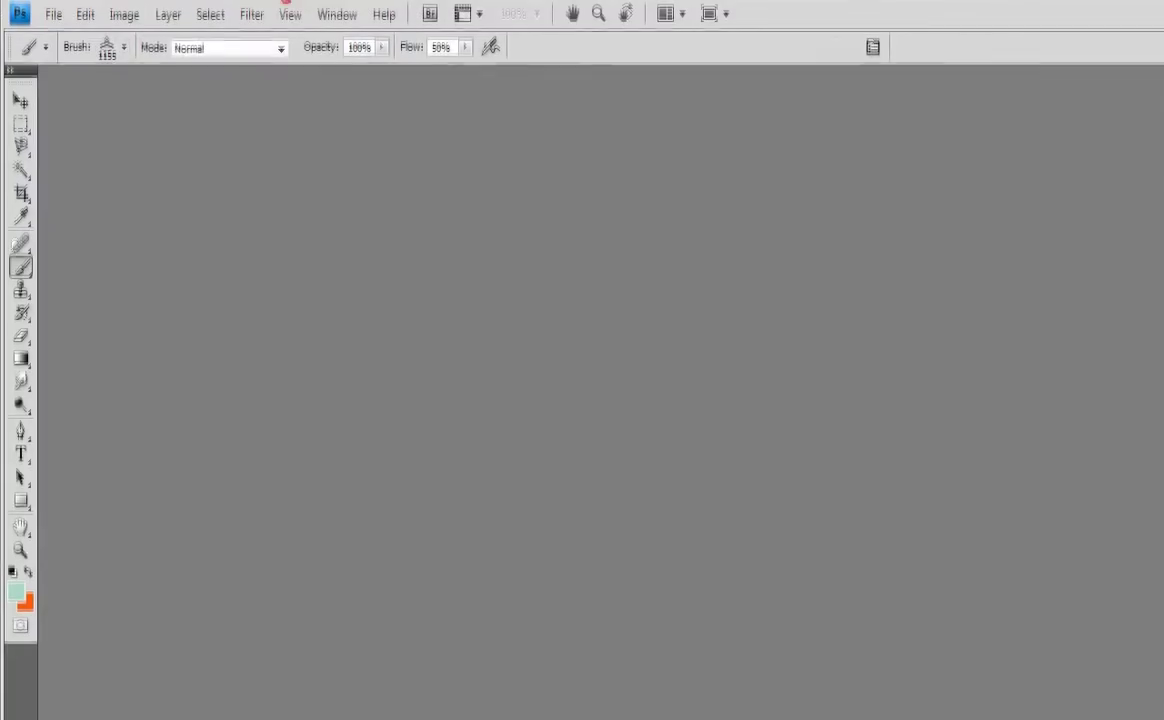
- Create a new blank document with the default settings
{"action": "left_click", "coordinate": [43, 15]}
{"action": "left_click", "coordinate": [65, 34]}
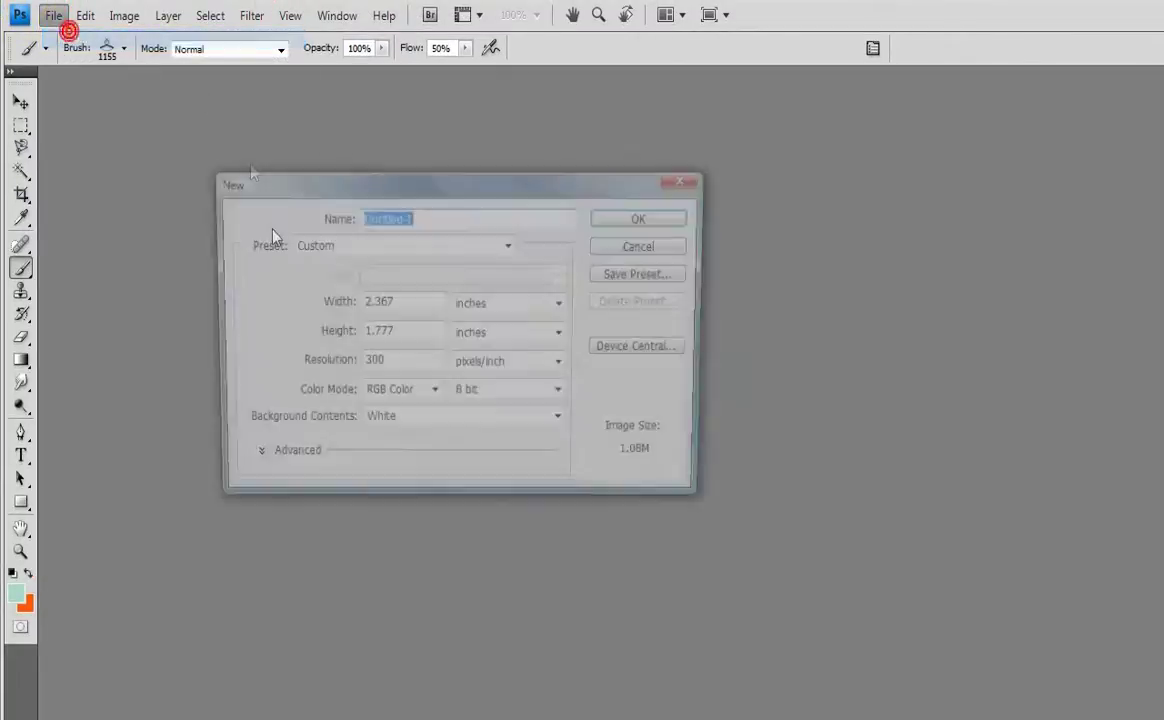
{"action": "left_click", "coordinate": [644, 222]}
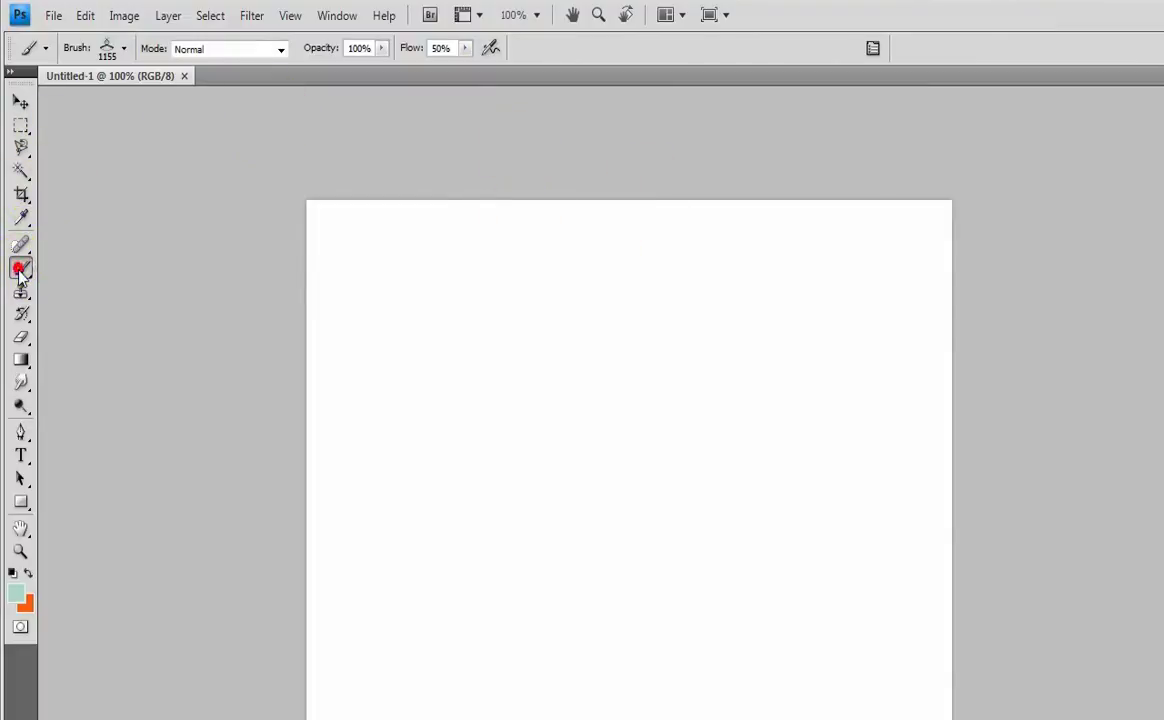
- Choose the Brush tool with the 88 px Ecol brush tip
{"action": "left_click", "coordinate": [44, 48]}
{"action": "left_click", "coordinate": [78, 46]}
{"action": "left_click", "coordinate": [110, 48]}
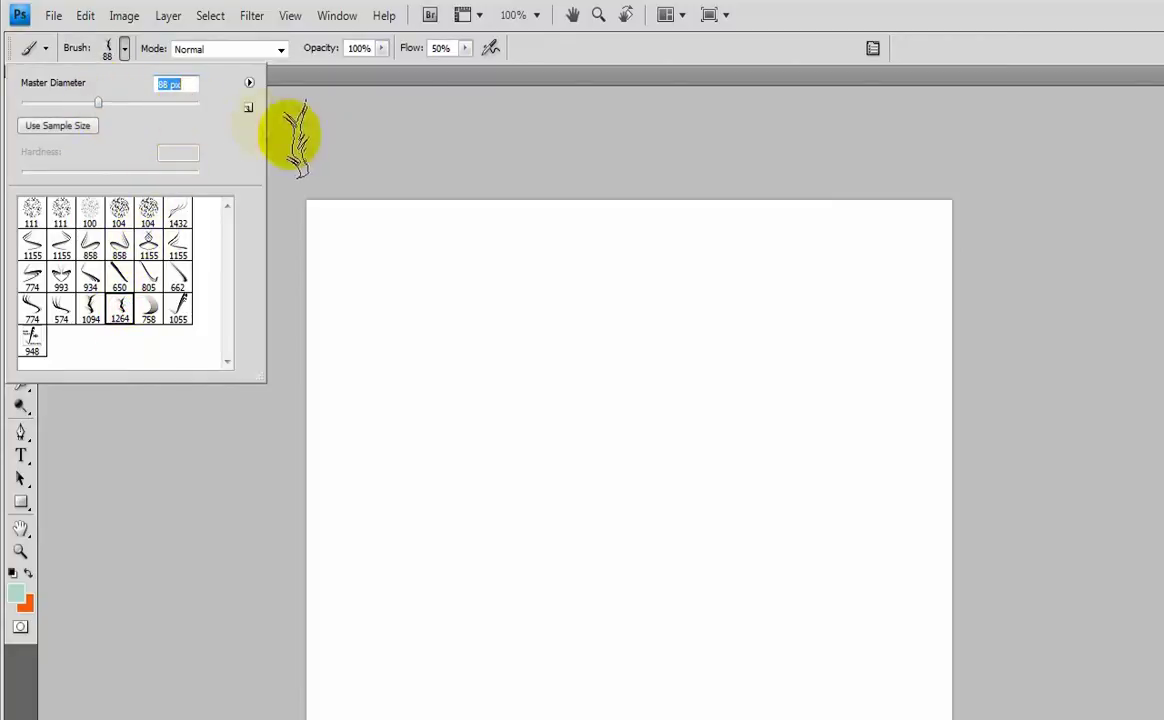
{"action": "left_click", "coordinate": [414, 117]}
- Paint looping teal and dark blue wavy strokes across the canvas
{"action": "mouse_move", "coordinate": [844, 223]}
{"action": "left_mouse_down"}
{"action": "mouse_move", "coordinate": [733, 346]}
{"action": "mouse_move", "coordinate": [607, 390]}
{"action": "mouse_move", "coordinate": [570, 460]}
{"action": "mouse_move", "coordinate": [535, 367]}
{"action": "left_mouse_up"}
{"action": "mouse_move", "coordinate": [556, 485]}
{"action": "left_mouse_down"}
{"action": "mouse_move", "coordinate": [646, 489]}
{"action": "mouse_move", "coordinate": [740, 463]}
{"action": "left_mouse_up"}
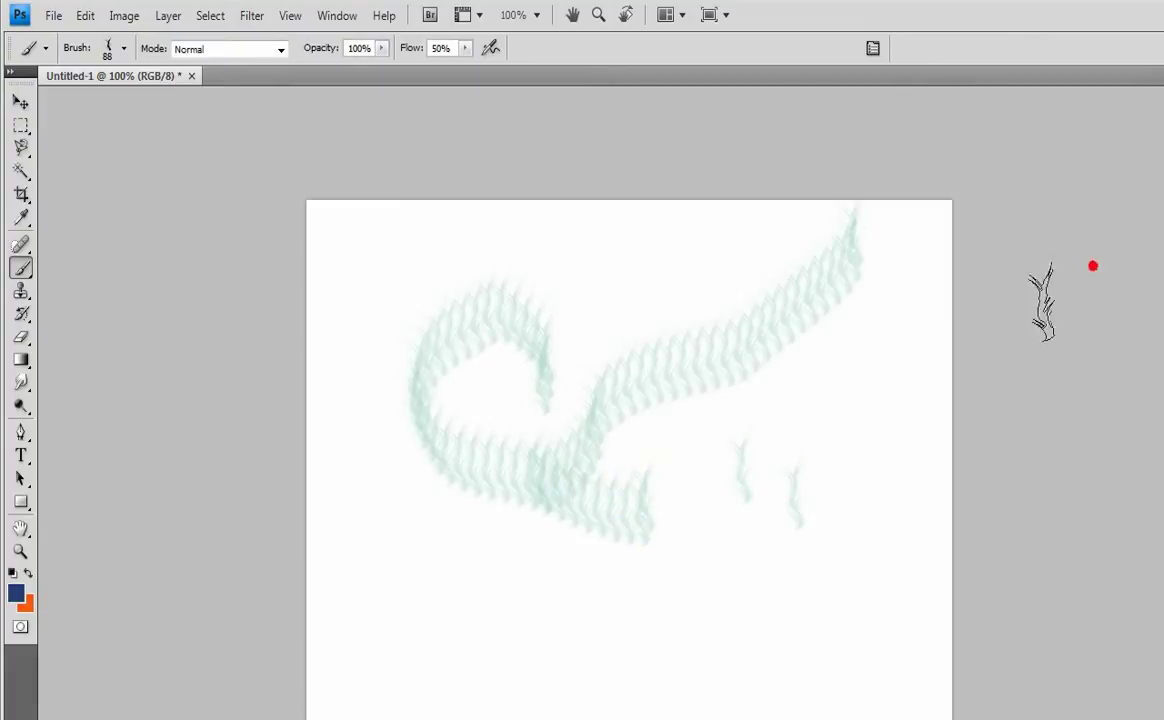
{"action": "mouse_move", "coordinate": [882, 338]}
{"action": "left_mouse_down"}
{"action": "mouse_move", "coordinate": [624, 462]}
{"action": "mouse_move", "coordinate": [688, 572]}
{"action": "mouse_move", "coordinate": [714, 660]}
{"action": "left_mouse_up"}
{"action": "mouse_move", "coordinate": [556, 612]}
{"action": "left_mouse_down"}
{"action": "mouse_move", "coordinate": [448, 345]}
{"action": "mouse_move", "coordinate": [583, 400]}
{"action": "mouse_move", "coordinate": [535, 385]}
{"action": "mouse_move", "coordinate": [608, 353]}
{"action": "mouse_move", "coordinate": [805, 335]}
{"action": "mouse_move", "coordinate": [723, 307]}
{"action": "mouse_move", "coordinate": [748, 285]}
{"action": "left_mouse_up"}
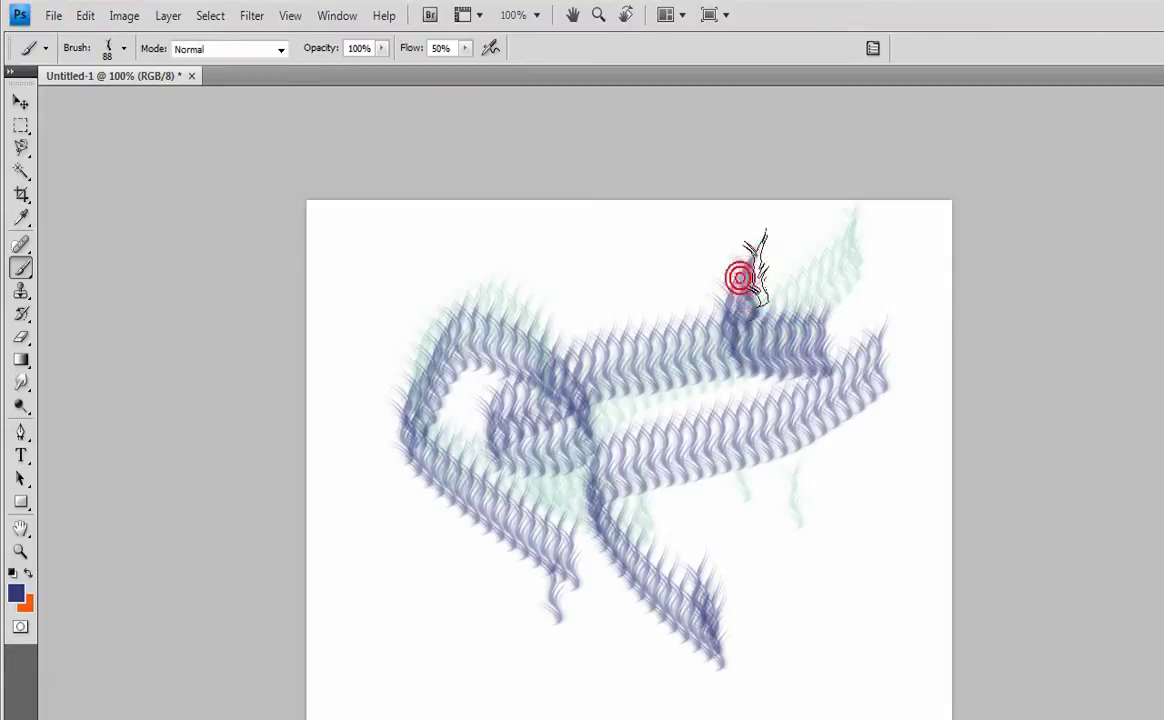